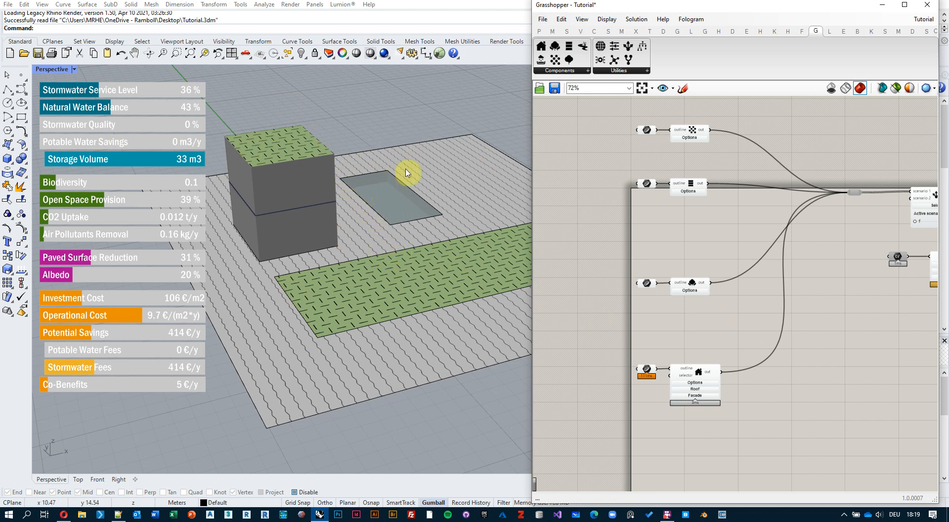
- Review the storage component's options and highlight the matching cistern outline in the Rhino model
{"action": "scroll", "coordinate": [717, 196], "scroll_direction": "up", "scroll_amount": 3}
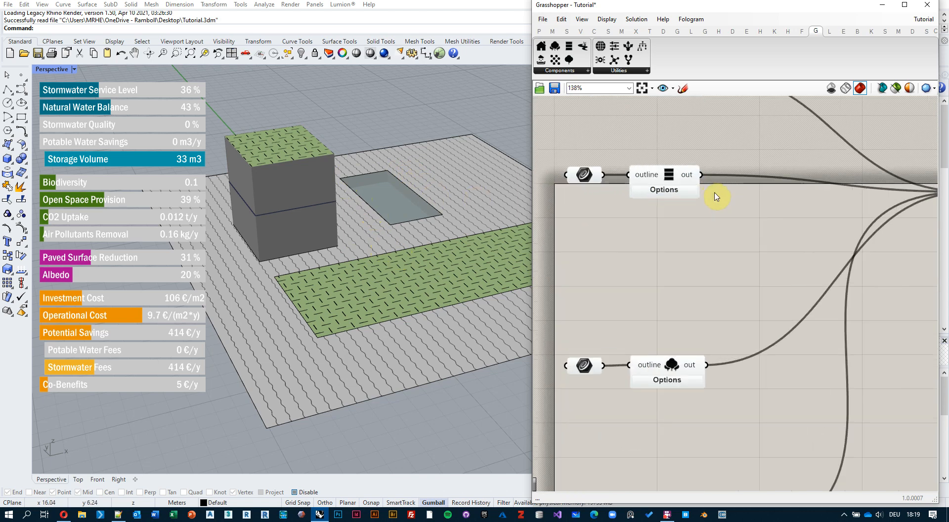
{"action": "left_click", "coordinate": [643, 193]}
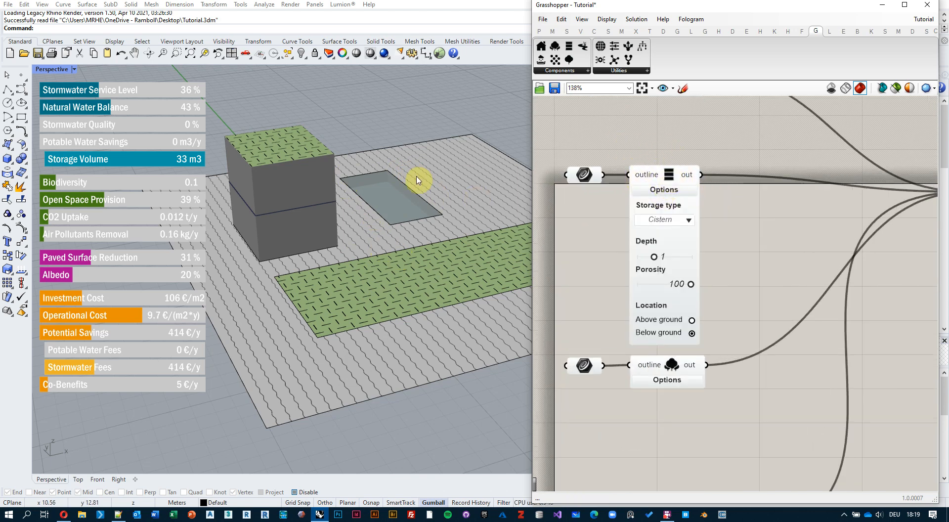
{"action": "left_click", "coordinate": [414, 195]}
{"action": "left_click", "coordinate": [797, 226]}
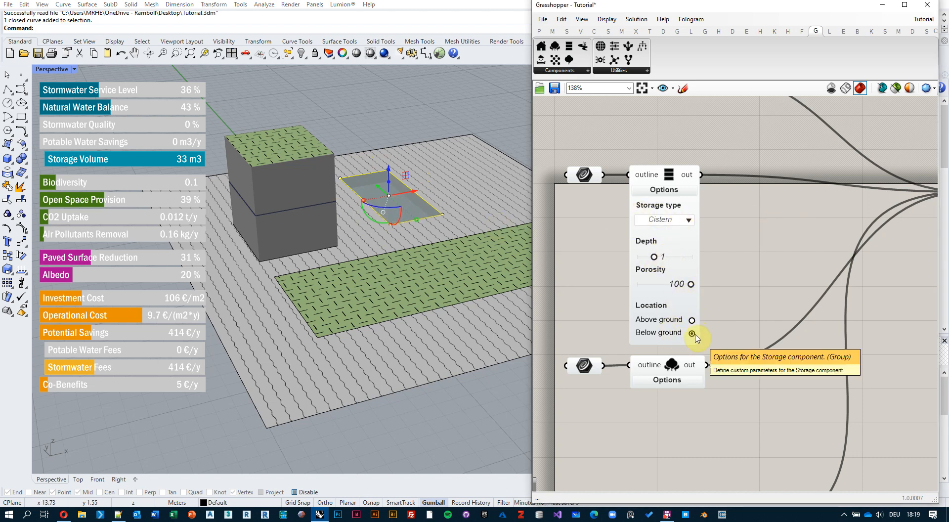
{"action": "left_click", "coordinate": [664, 189]}
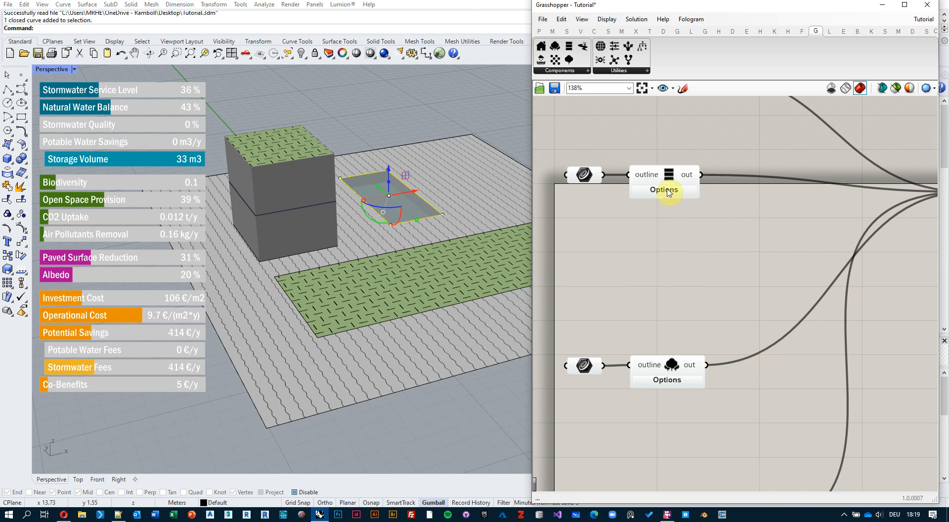
{"action": "left_click", "coordinate": [396, 115]}
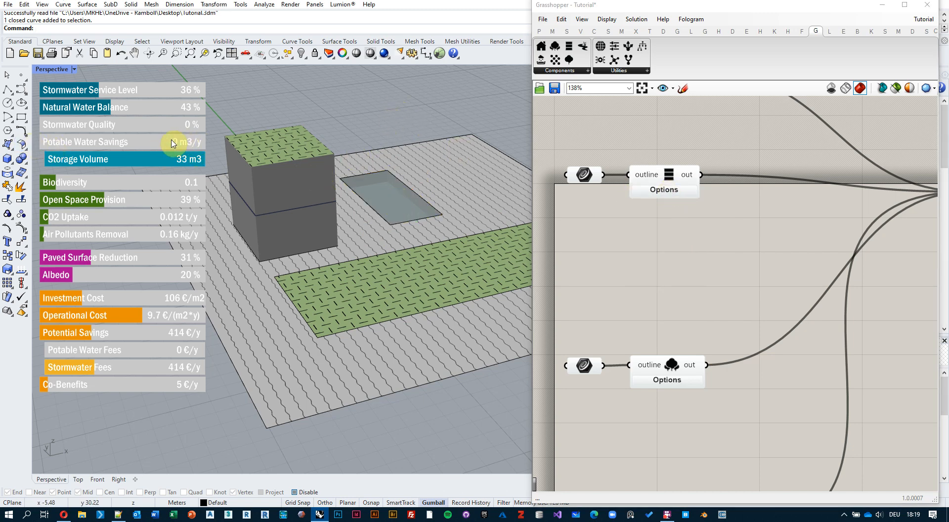
- Enable stormwater collection in the building component's options
{"action": "scroll", "coordinate": [693, 227], "scroll_direction": "down", "scroll_amount": 5}
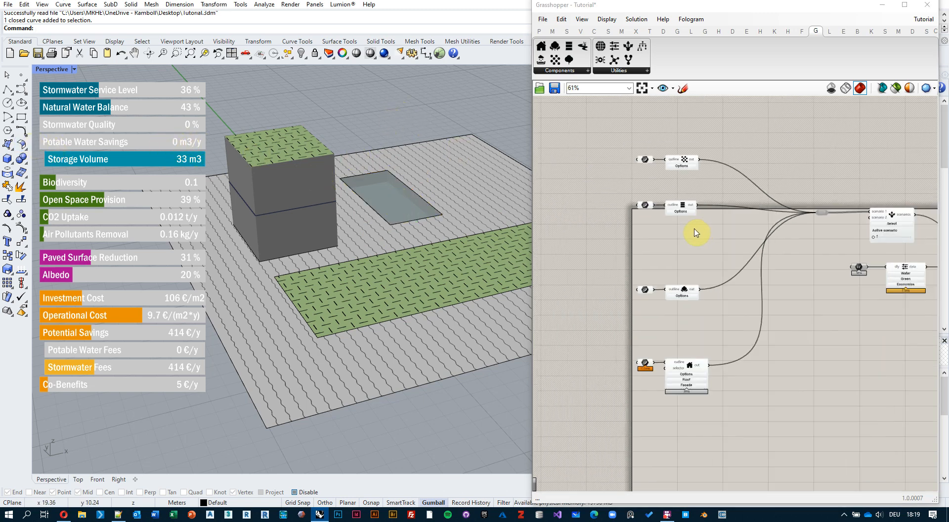
{"action": "right_click_drag", "start_coordinate": [693, 227], "coordinate": [723, 205]}
{"action": "scroll", "coordinate": [700, 238], "scroll_direction": "up", "scroll_amount": 3}
{"action": "right_click_drag", "start_coordinate": [699, 237], "coordinate": [720, 275]}
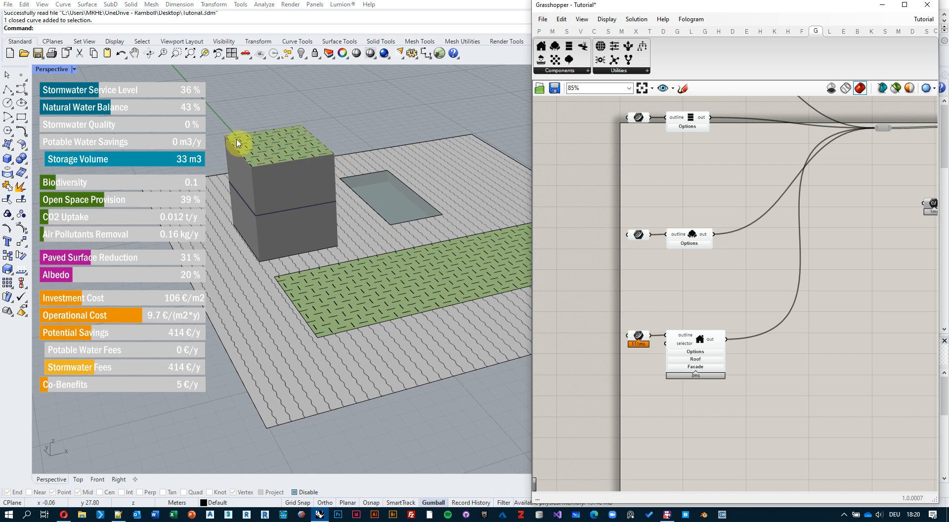
{"action": "scroll", "coordinate": [608, 326], "scroll_direction": "up", "scroll_amount": 4}
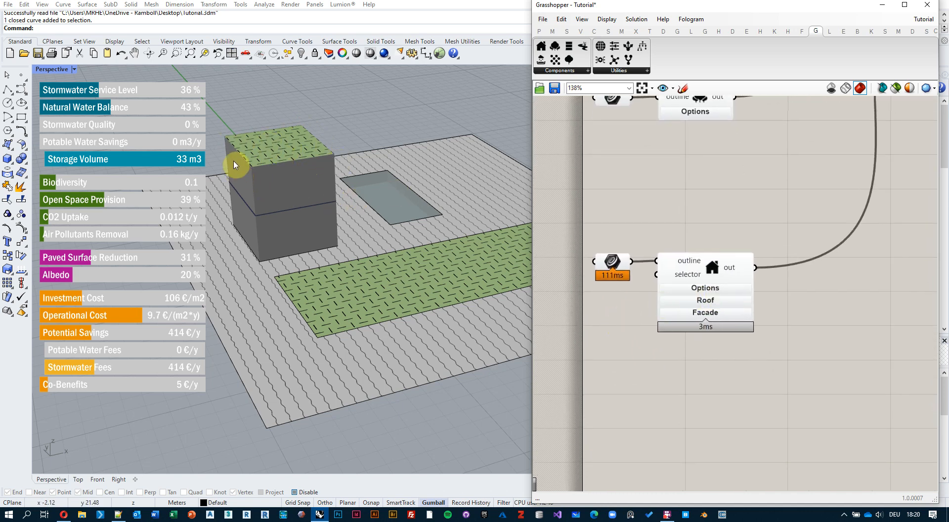
{"action": "left_click", "coordinate": [711, 289]}
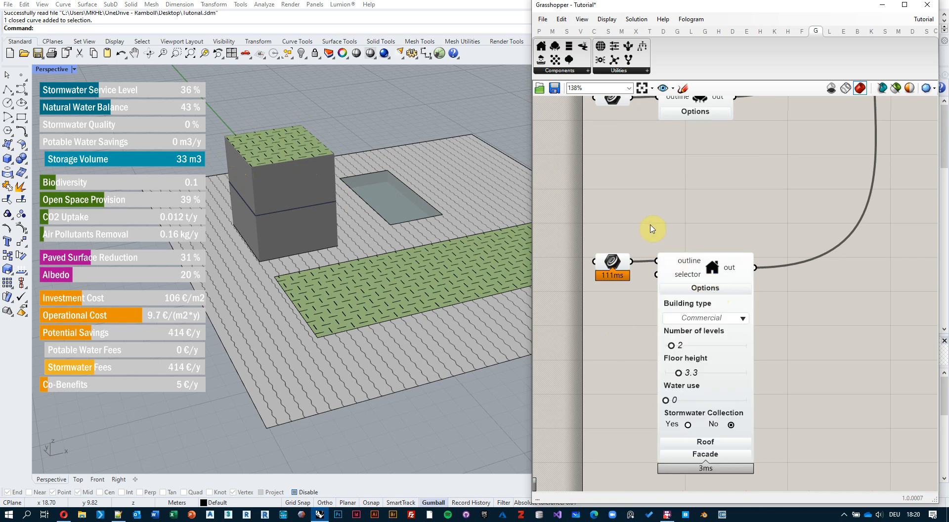
{"action": "right_click_drag", "start_coordinate": [779, 364], "coordinate": [779, 320]}
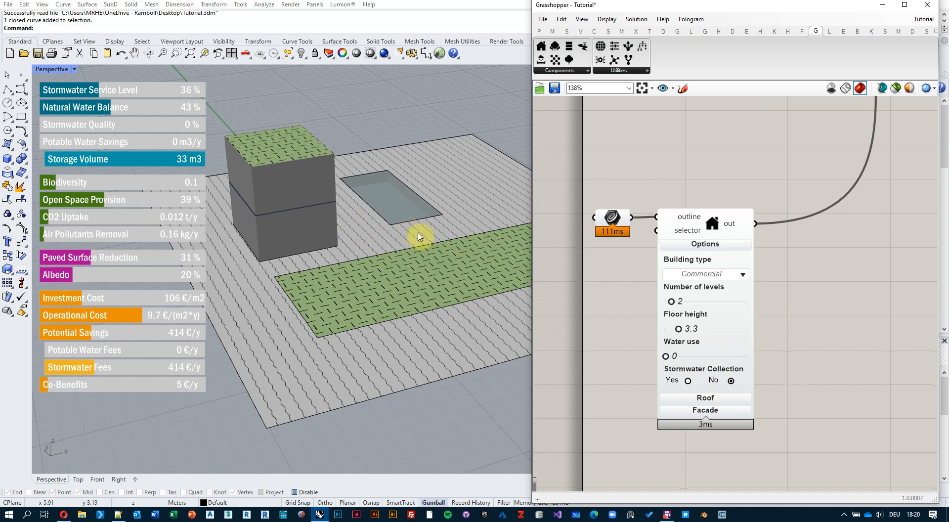
{"action": "left_click", "coordinate": [688, 381]}
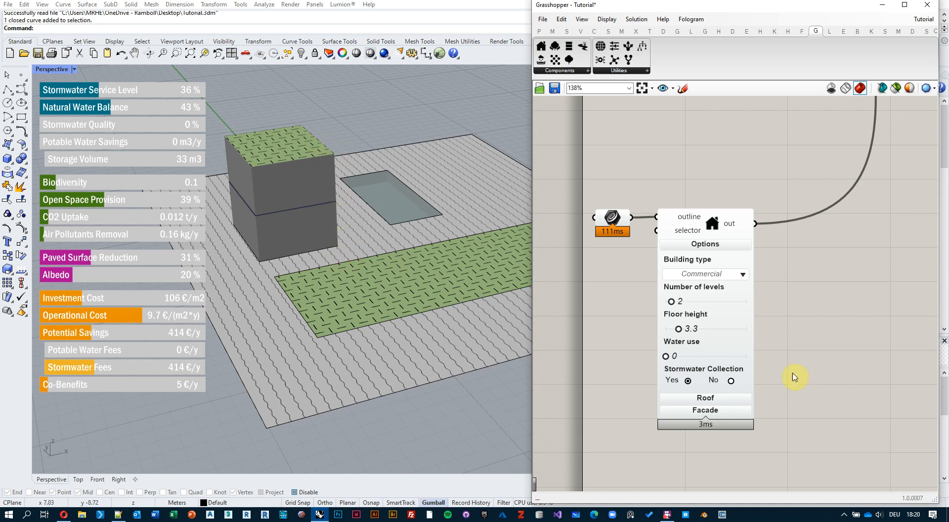
- Try water use values of 1.2 and 1.3 for the building and settle on 1
{"action": "mouse_move", "coordinate": [688, 346]}
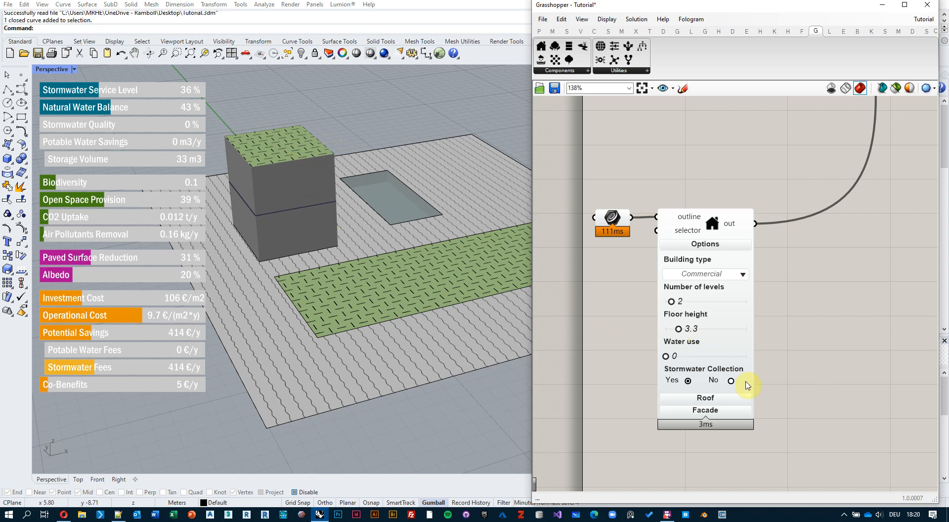
{"action": "left_click_drag", "start_coordinate": [666, 357], "coordinate": [683, 362]}
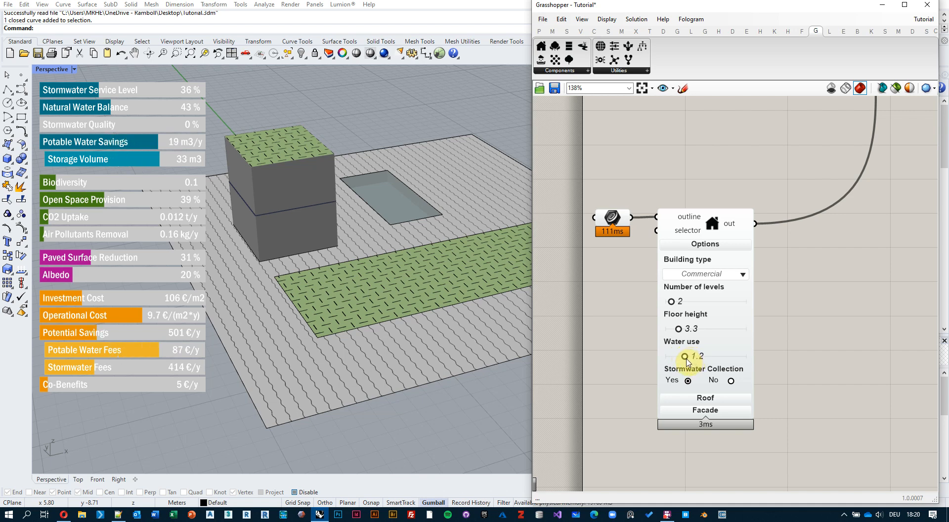
{"action": "left_click_drag", "start_coordinate": [684, 362], "coordinate": [686, 362]}
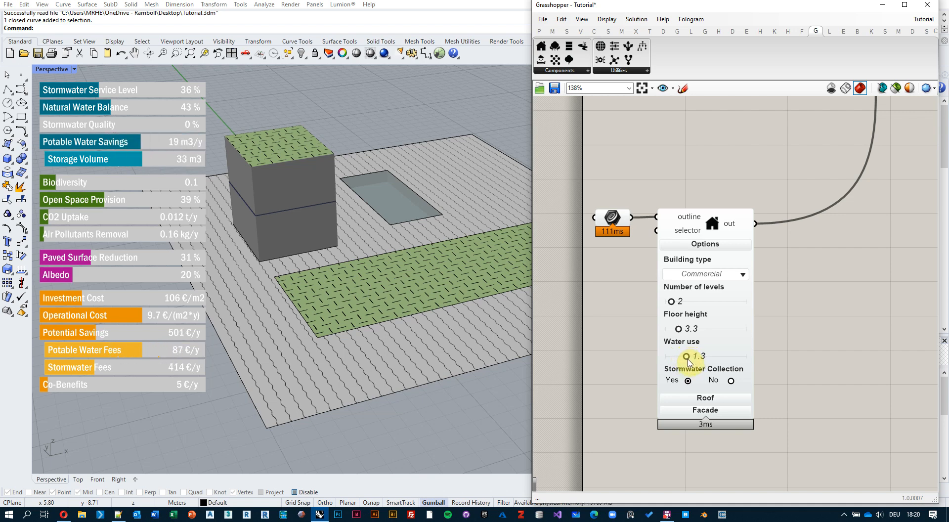
{"action": "left_click_drag", "start_coordinate": [685, 362], "coordinate": [682, 357]}
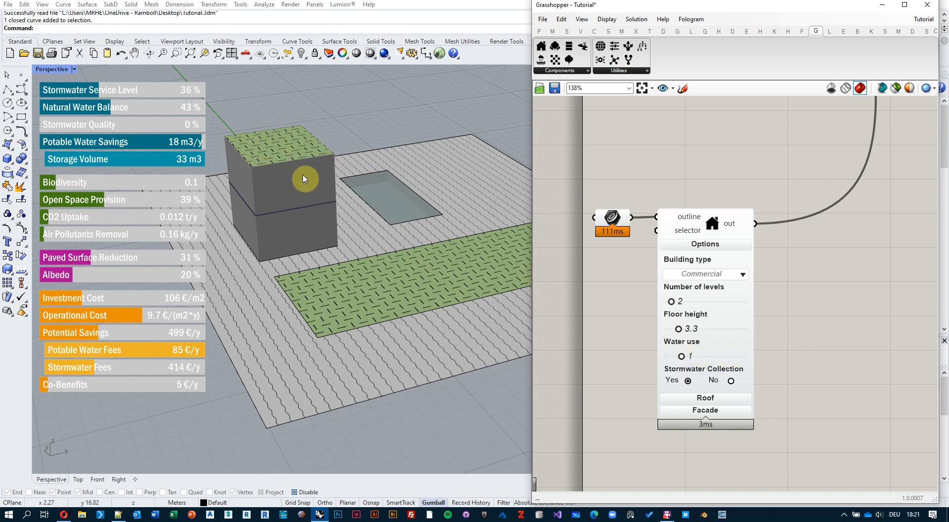
- Try the Residential building type and switch the building back to Commercial
{"action": "left_click", "coordinate": [716, 273]}
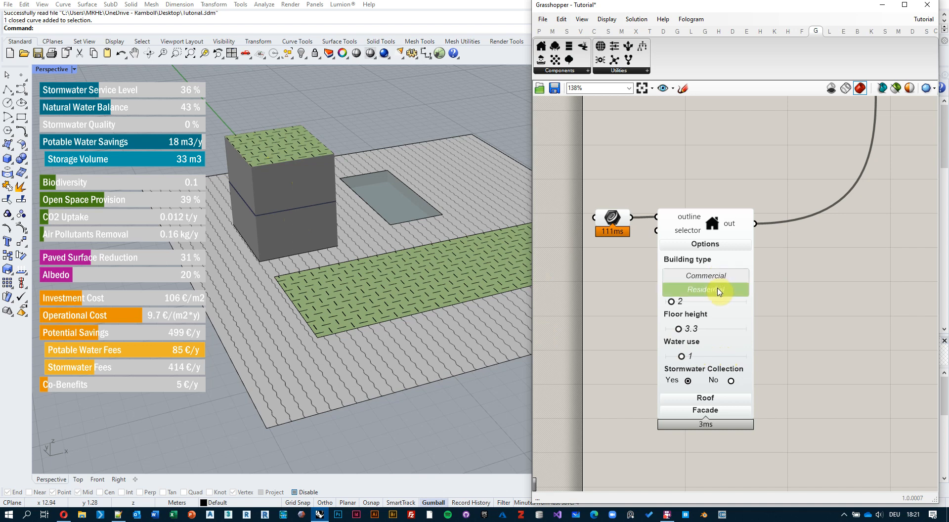
{"action": "left_click", "coordinate": [715, 289]}
{"action": "left_click", "coordinate": [712, 277]}
{"action": "left_click", "coordinate": [714, 274]}
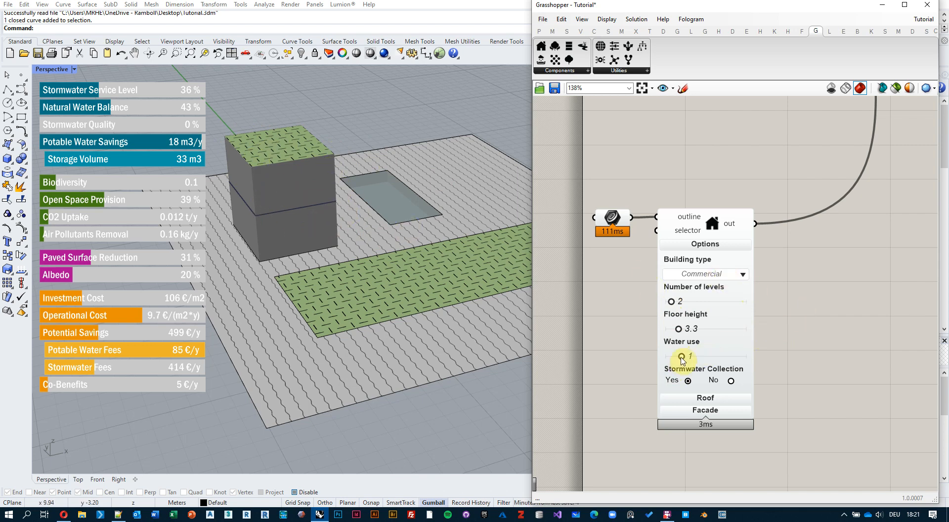
- Try a building water use of 1.1 and reset it to 0
{"action": "left_click_drag", "start_coordinate": [682, 359], "coordinate": [686, 361]}
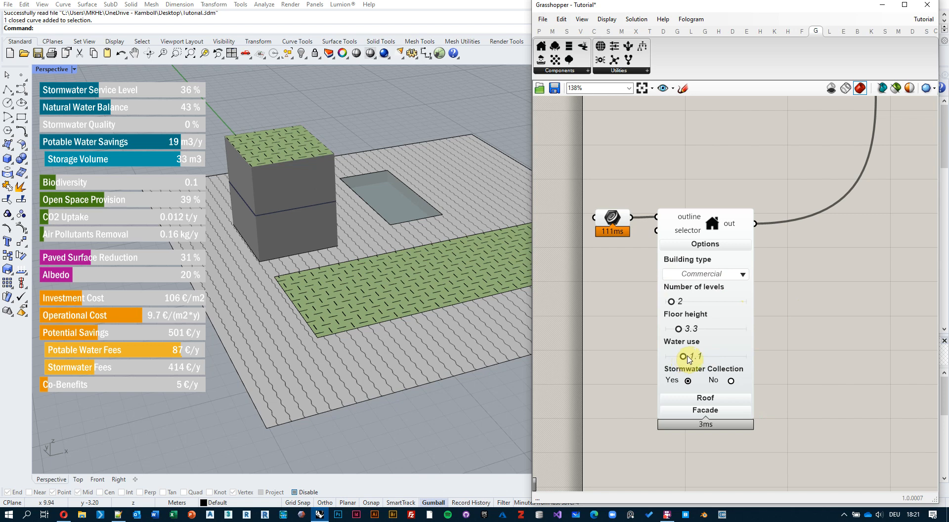
{"action": "mouse_move", "coordinate": [689, 350]}
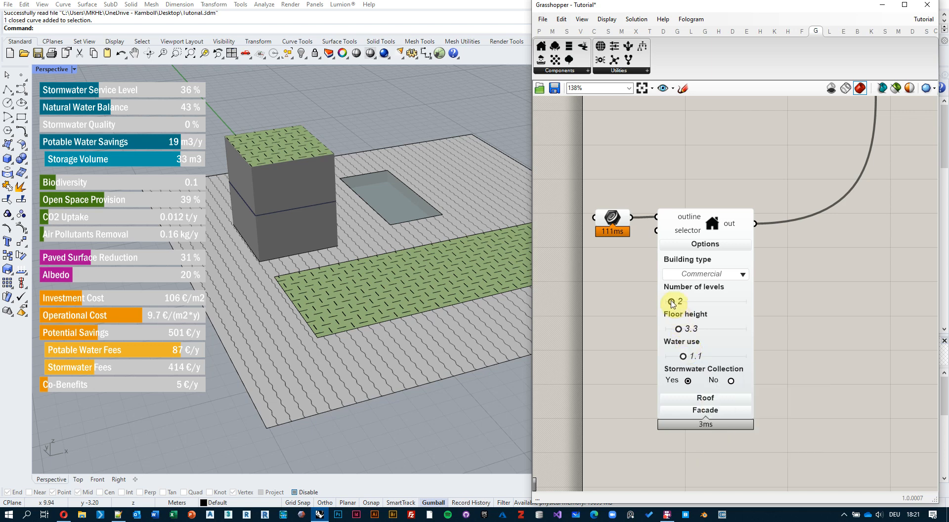
{"action": "mouse_move", "coordinate": [672, 303]}
{"action": "left_mouse_down"}
{"action": "mouse_move", "coordinate": [714, 306]}
{"action": "mouse_move", "coordinate": [672, 303]}
{"action": "left_mouse_up"}
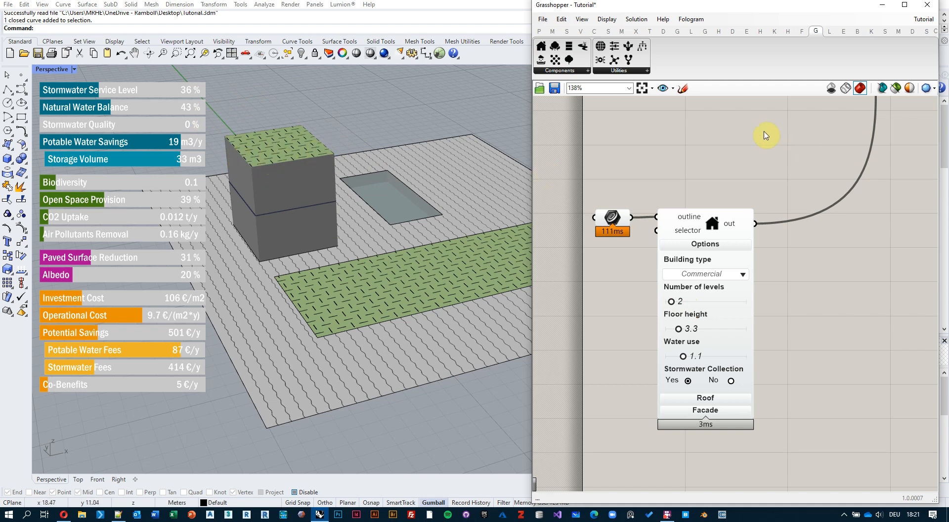
{"action": "right_click_drag", "start_coordinate": [695, 151], "coordinate": [710, 198]}
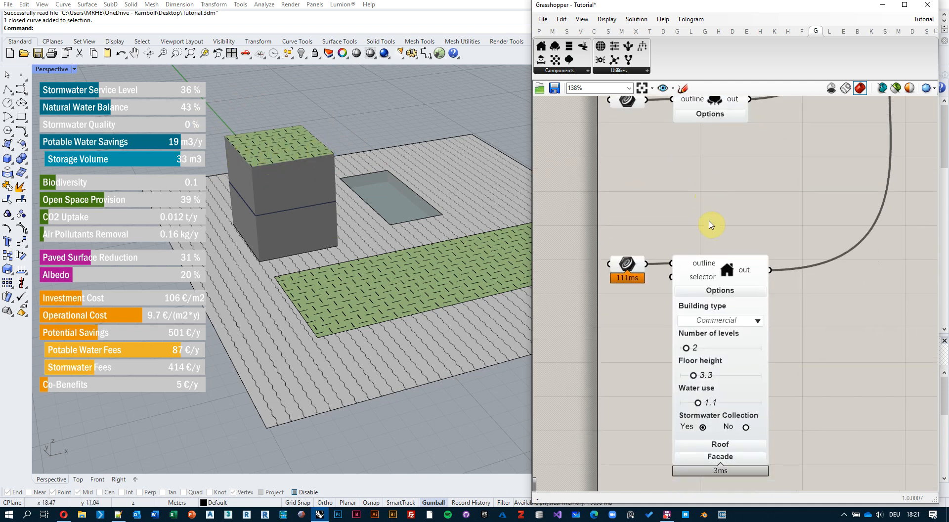
{"action": "left_click_drag", "start_coordinate": [698, 403], "coordinate": [674, 403]}
- Expand the green area component's options and set its irrigation needs to 1.5
{"action": "right_click_drag", "start_coordinate": [754, 182], "coordinate": [746, 290]}
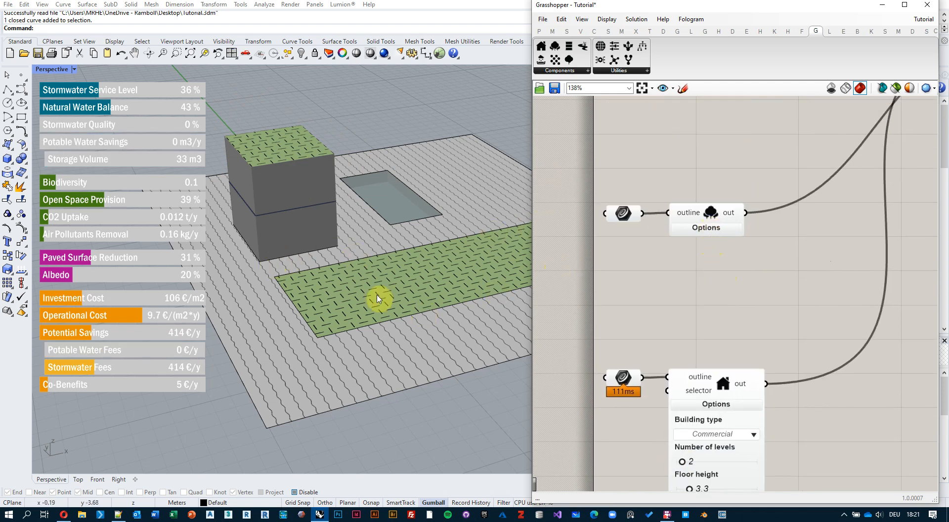
{"action": "left_click", "coordinate": [706, 227]}
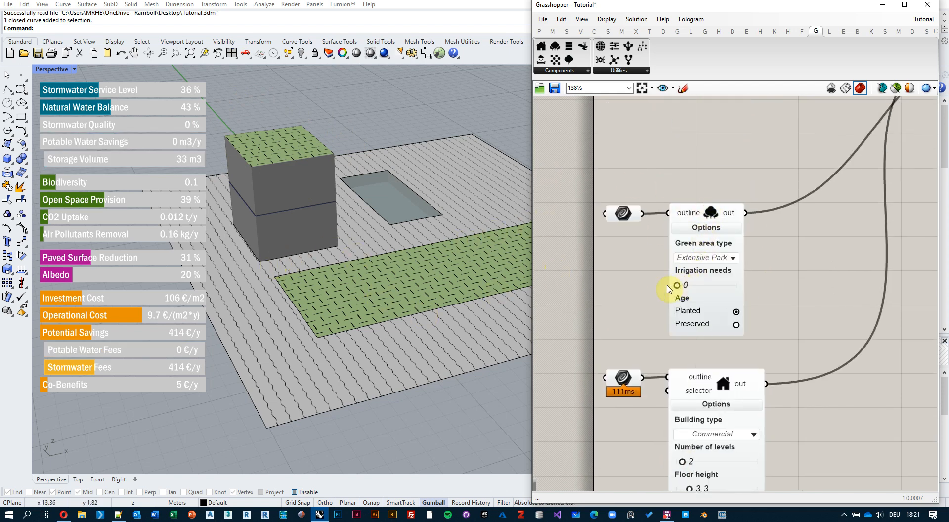
{"action": "scroll", "coordinate": [667, 289], "scroll_direction": "up", "scroll_amount": 2}
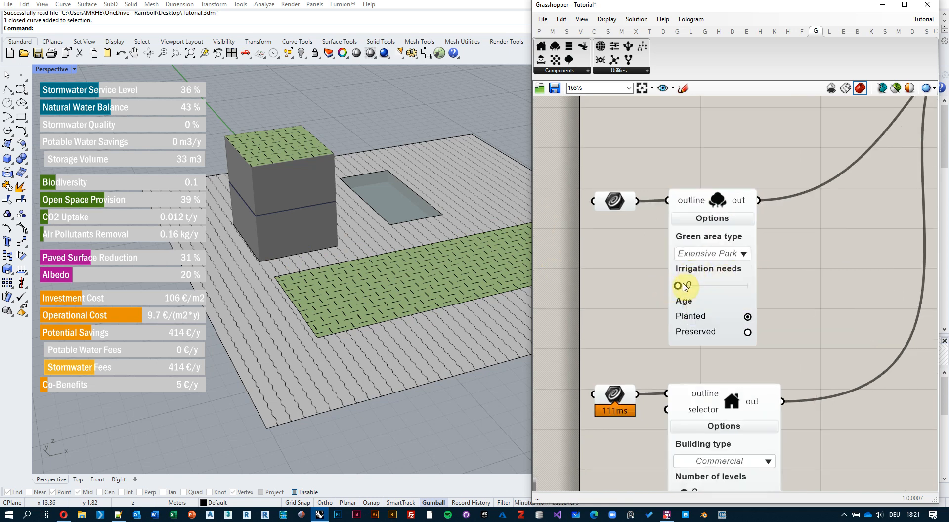
{"action": "mouse_move", "coordinate": [683, 283]}
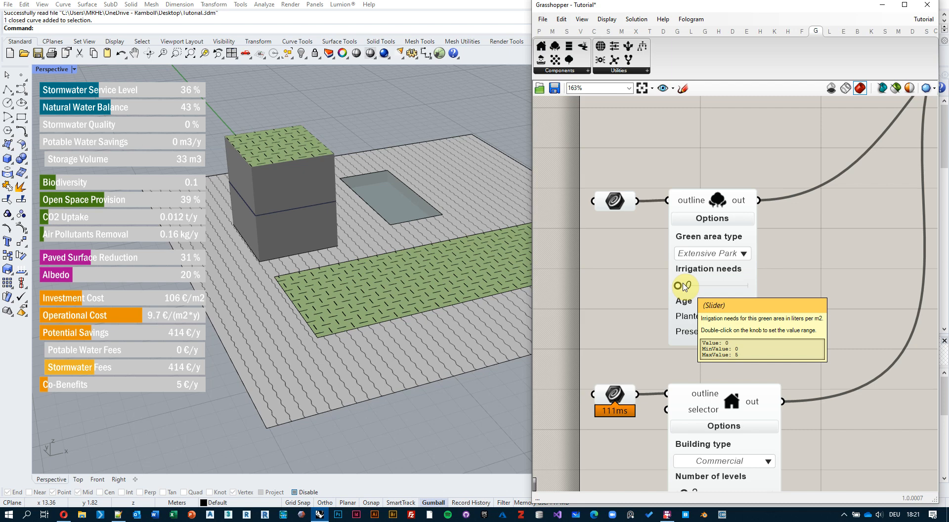
{"action": "left_click_drag", "start_coordinate": [679, 288], "coordinate": [702, 289]}
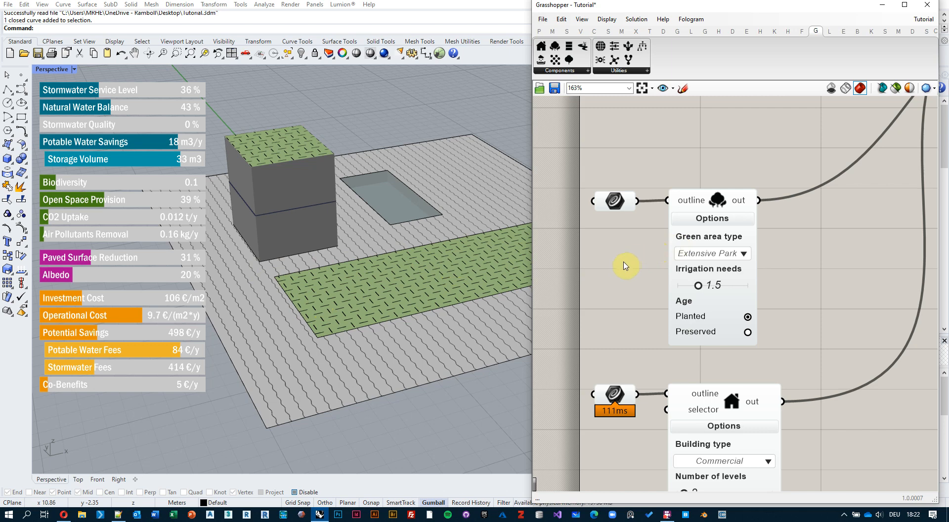
- Set the building's water use to 1
{"action": "scroll", "coordinate": [625, 265], "scroll_direction": "down", "scroll_amount": 2}
{"action": "right_click_drag", "start_coordinate": [621, 265], "coordinate": [620, 199]}
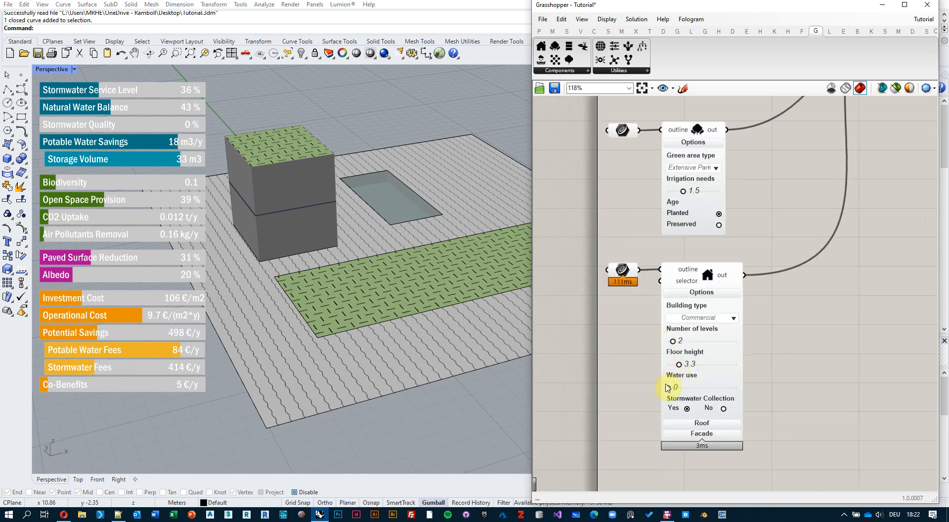
{"action": "left_click_drag", "start_coordinate": [668, 390], "coordinate": [684, 388]}
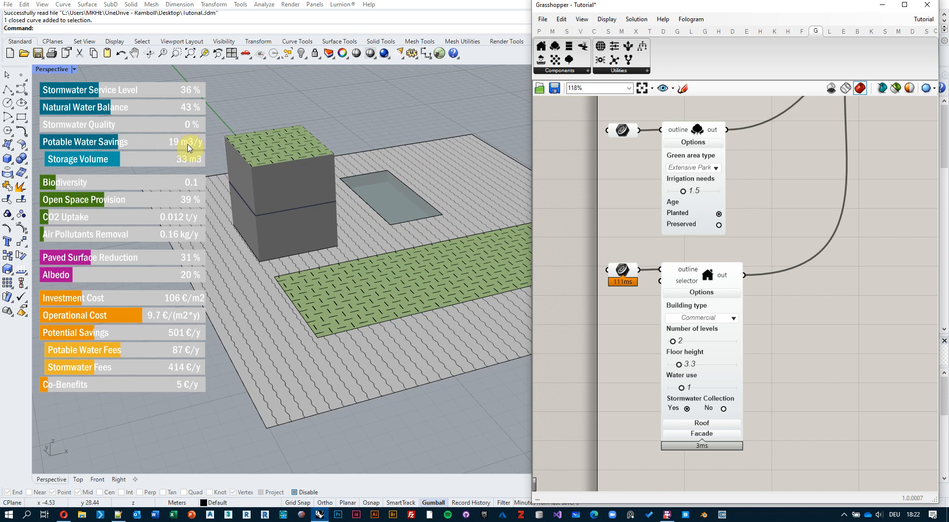
- Expand the storage component's options and increase the cistern's depth to 2.4
{"action": "scroll", "coordinate": [748, 240], "scroll_direction": "down", "scroll_amount": 2}
{"action": "right_click_drag", "start_coordinate": [767, 234], "coordinate": [770, 305]}
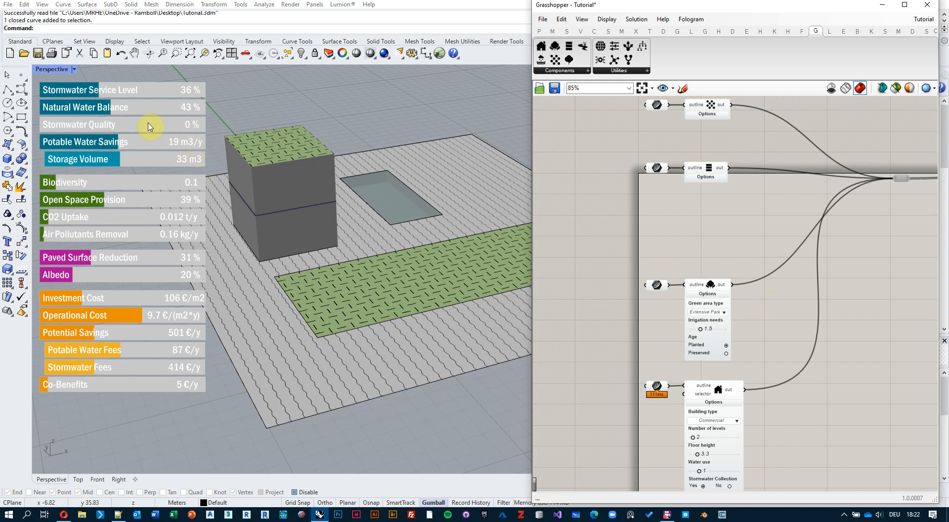
{"action": "scroll", "coordinate": [692, 189], "scroll_direction": "up", "scroll_amount": 2}
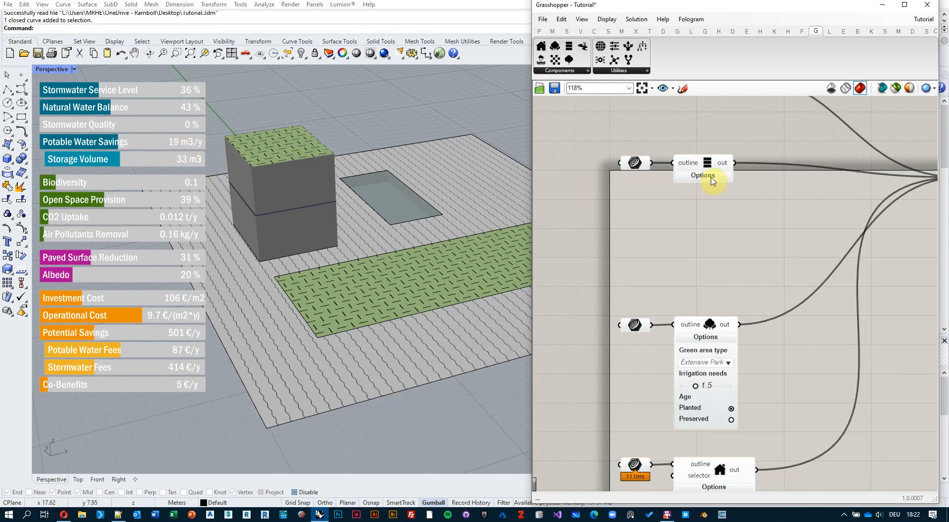
{"action": "left_click", "coordinate": [712, 177]}
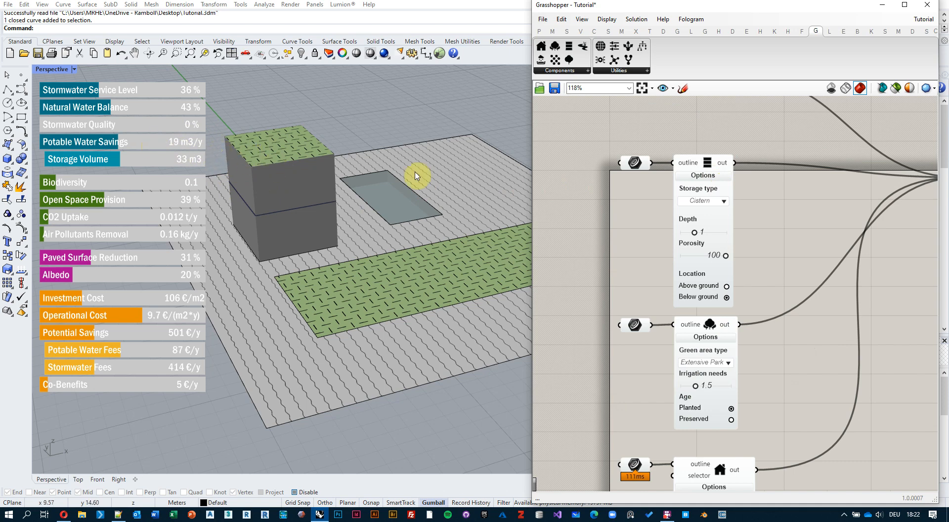
{"action": "scroll", "coordinate": [781, 224], "scroll_direction": "up", "scroll_amount": 1}
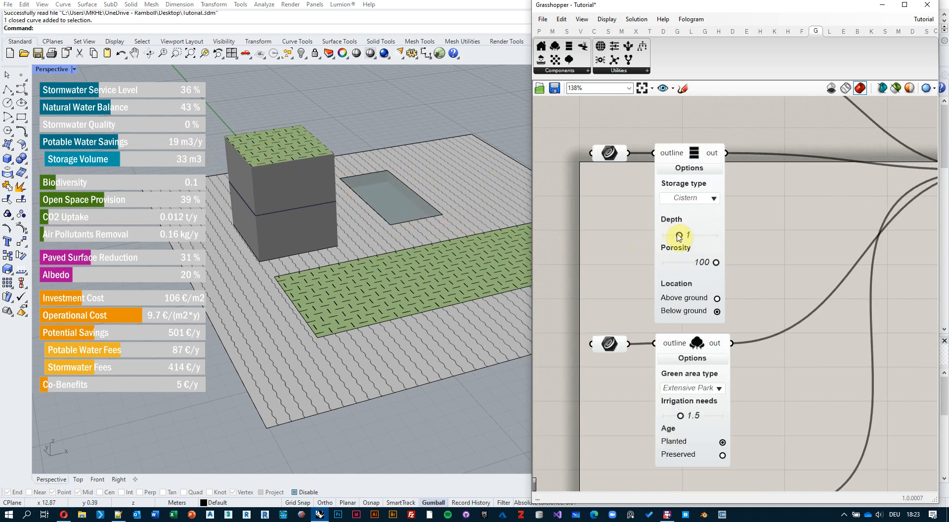
{"action": "left_click_drag", "start_coordinate": [681, 237], "coordinate": [707, 236]}
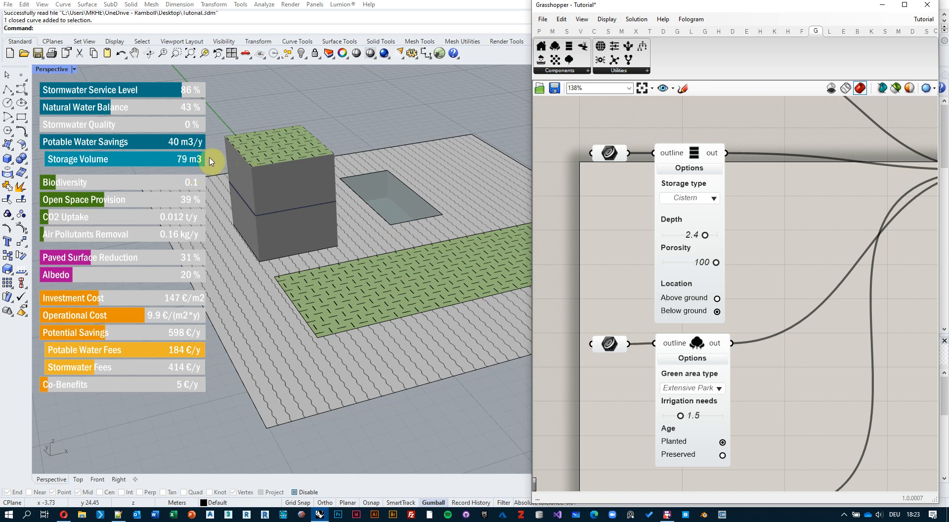
- Collapse the building's general options, expand its roof settings and set the roof type to Conventional
{"action": "scroll", "coordinate": [636, 228], "scroll_direction": "down", "scroll_amount": 3}
{"action": "scroll", "coordinate": [623, 245], "scroll_direction": "up", "scroll_amount": 3}
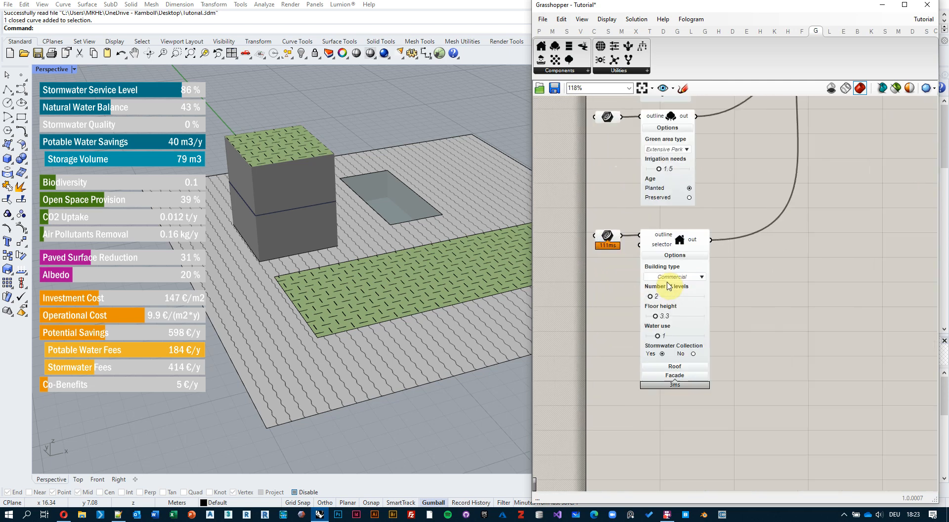
{"action": "scroll", "coordinate": [641, 271], "scroll_direction": "up", "scroll_amount": 2}
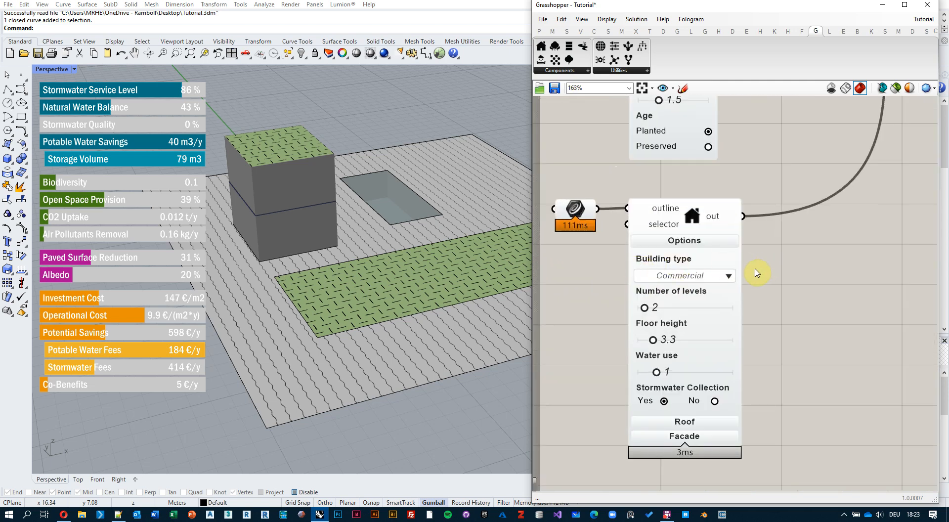
{"action": "left_click", "coordinate": [702, 241]}
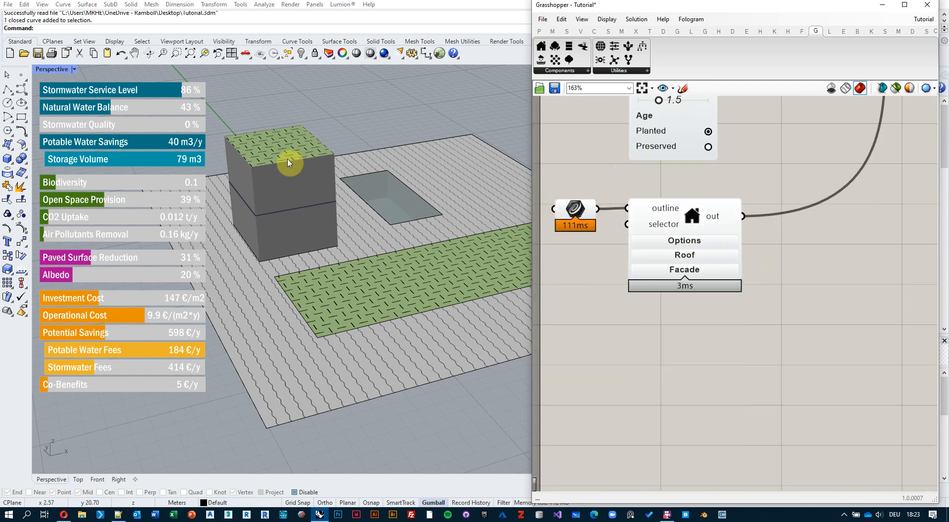
{"action": "left_click", "coordinate": [704, 257]}
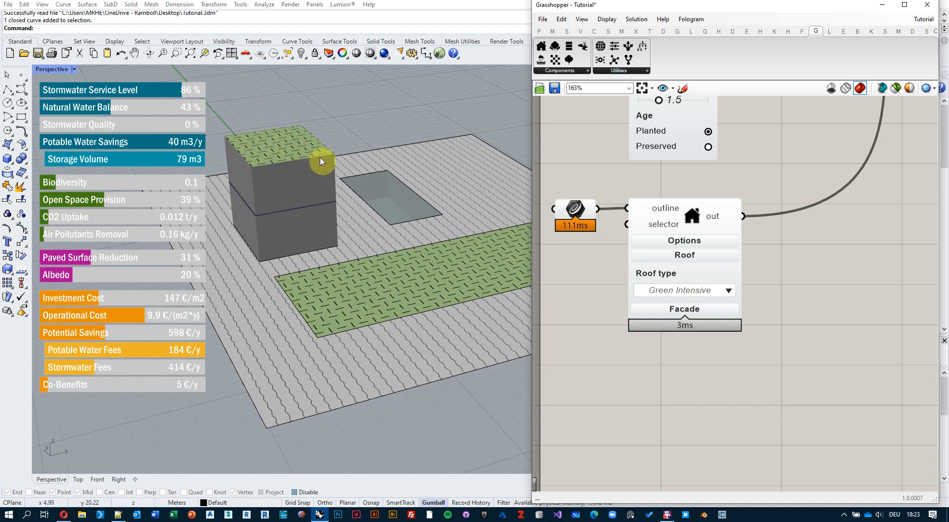
{"action": "left_click", "coordinate": [706, 295]}
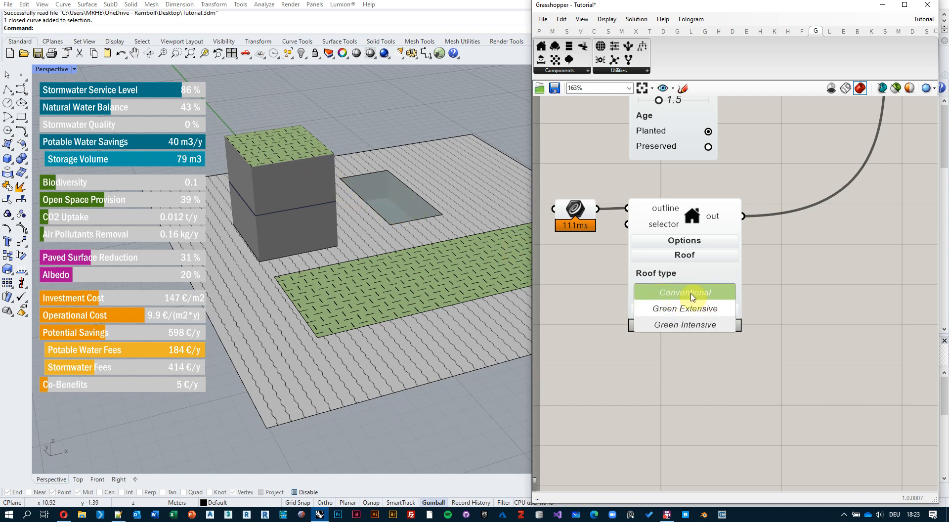
{"action": "left_click", "coordinate": [693, 293]}
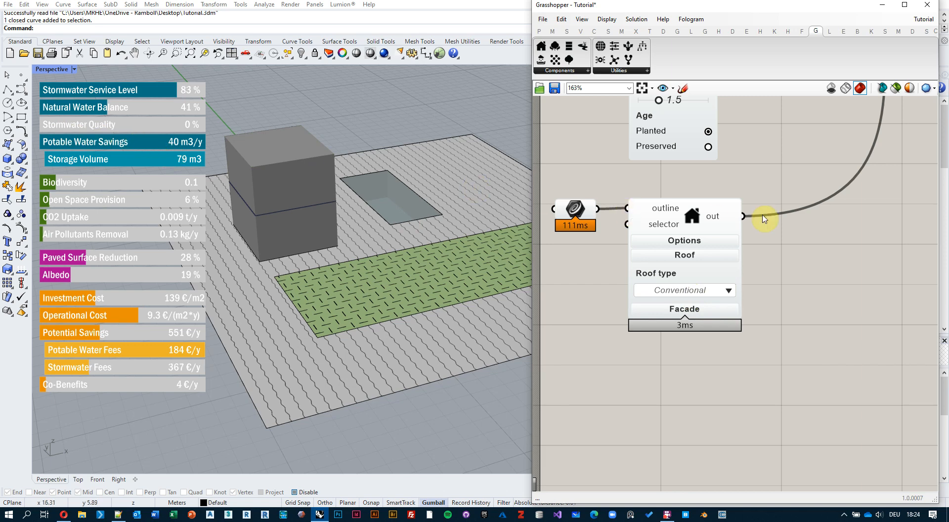
- Set the cistern's depth to 1.2
{"action": "scroll", "coordinate": [764, 219], "scroll_direction": "down", "scroll_amount": 4}
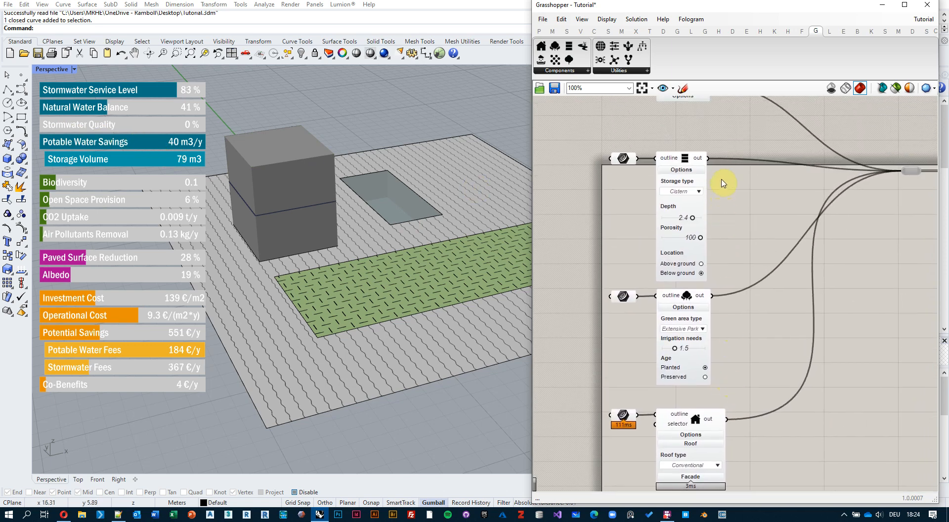
{"action": "scroll", "coordinate": [692, 218], "scroll_direction": "up", "scroll_amount": 5}
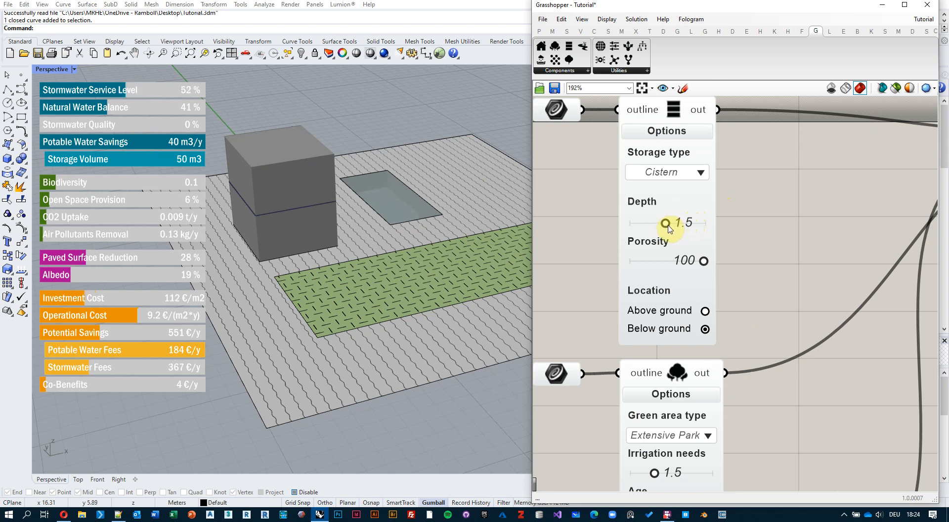
{"action": "left_click_drag", "start_coordinate": [662, 225], "coordinate": [660, 227]}
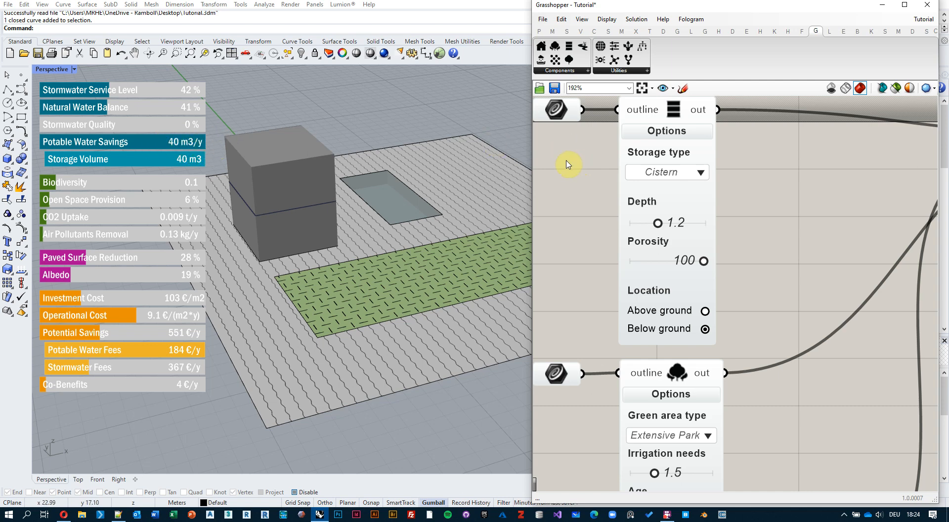
- Try the Green Intensive roof type on the building and return it to Conventional
{"action": "scroll", "coordinate": [651, 203], "scroll_direction": "down", "scroll_amount": 5}
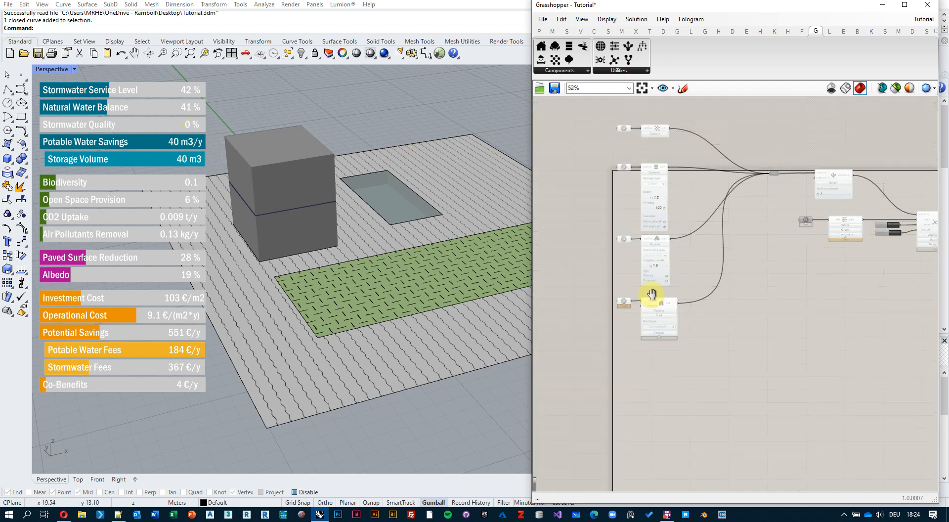
{"action": "scroll", "coordinate": [651, 295], "scroll_direction": "up", "scroll_amount": 5}
{"action": "left_click", "coordinate": [665, 236]}
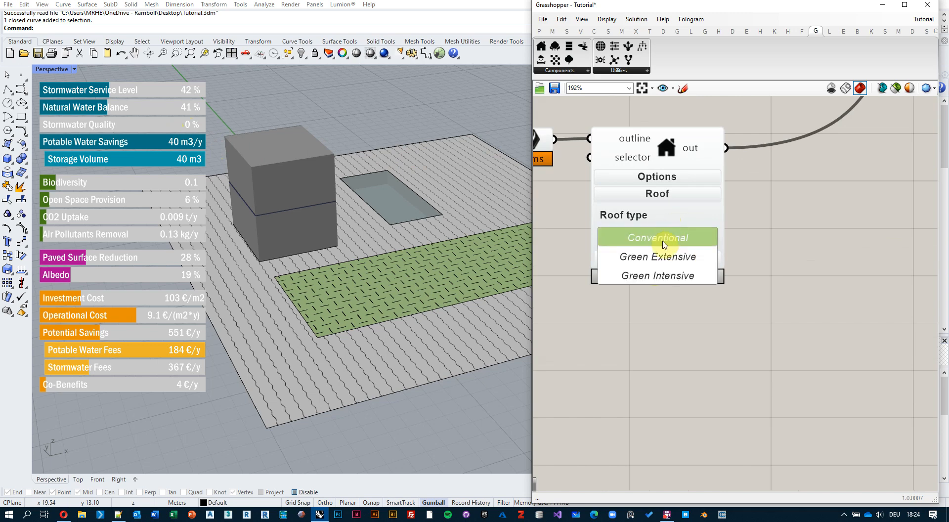
{"action": "left_click", "coordinate": [659, 279]}
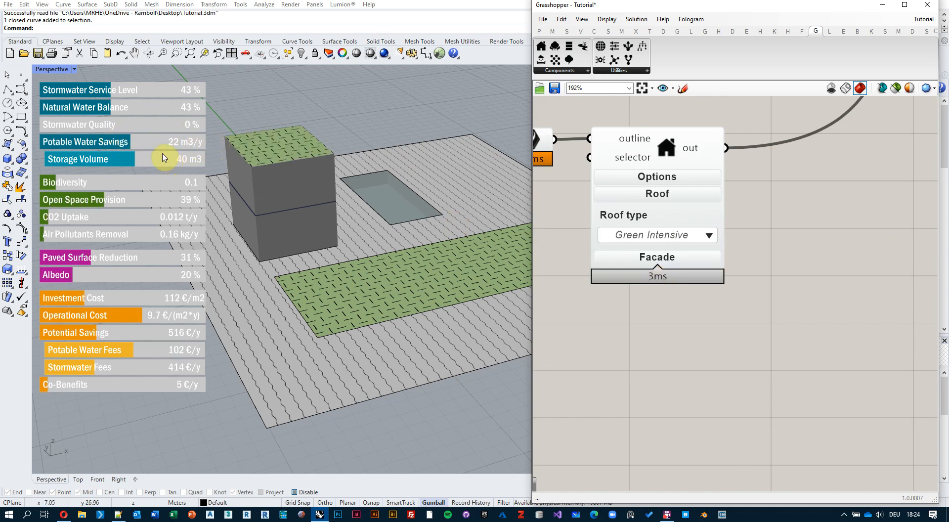
{"action": "left_click", "coordinate": [660, 240]}
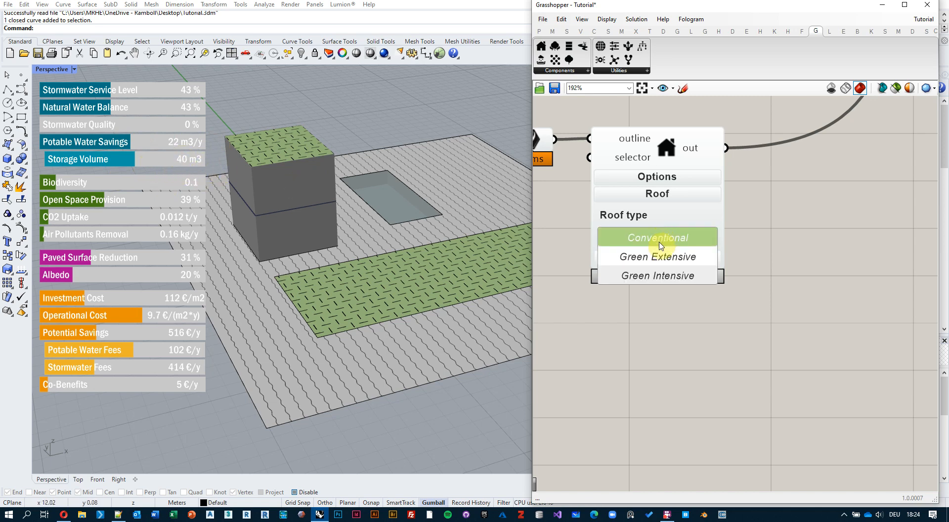
{"action": "left_click", "coordinate": [634, 241]}
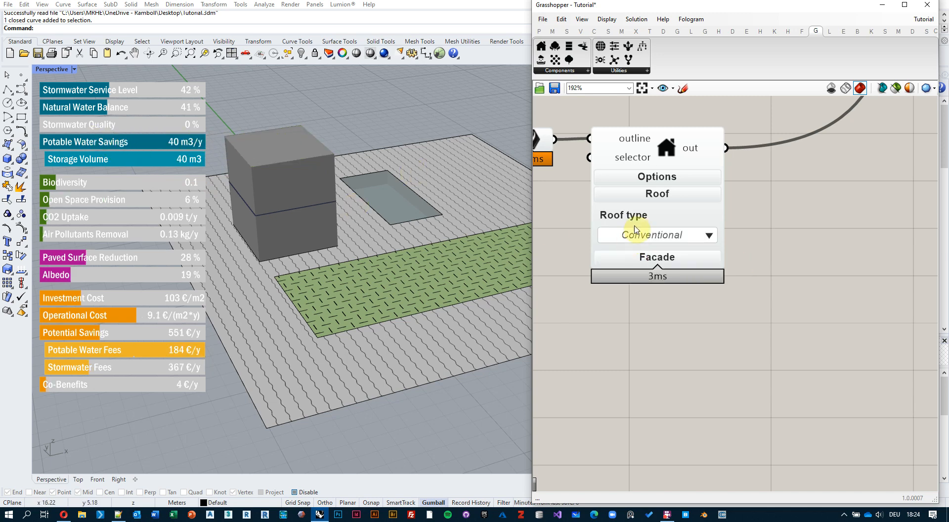
- Try the Green Extensive roof type on the building, followed by Green Intensive
{"action": "left_click", "coordinate": [636, 239]}
{"action": "left_click", "coordinate": [636, 254]}
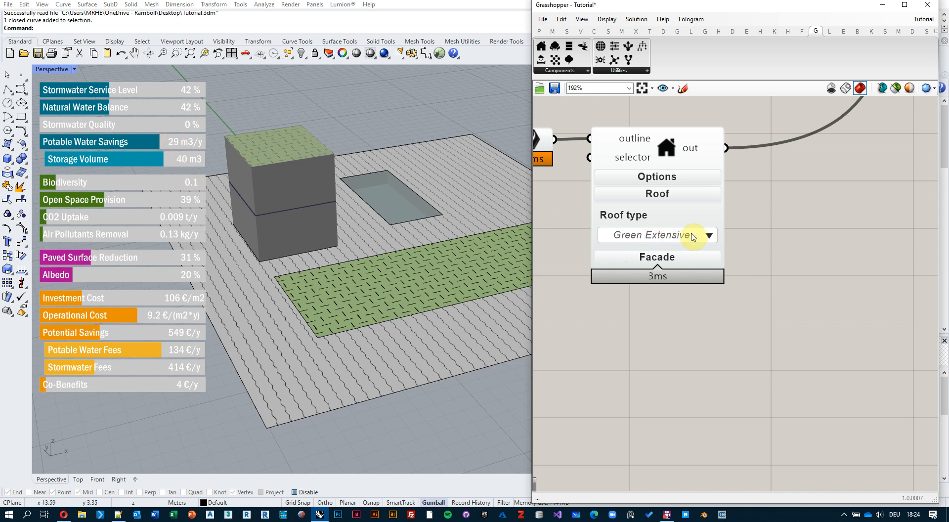
{"action": "left_click", "coordinate": [693, 237]}
{"action": "left_click", "coordinate": [636, 272]}
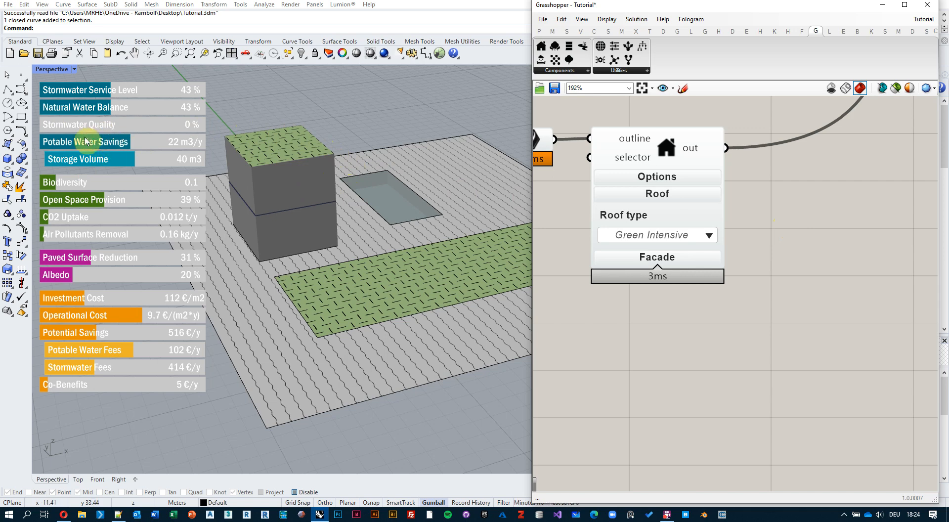
{"action": "left_click", "coordinate": [659, 237]}
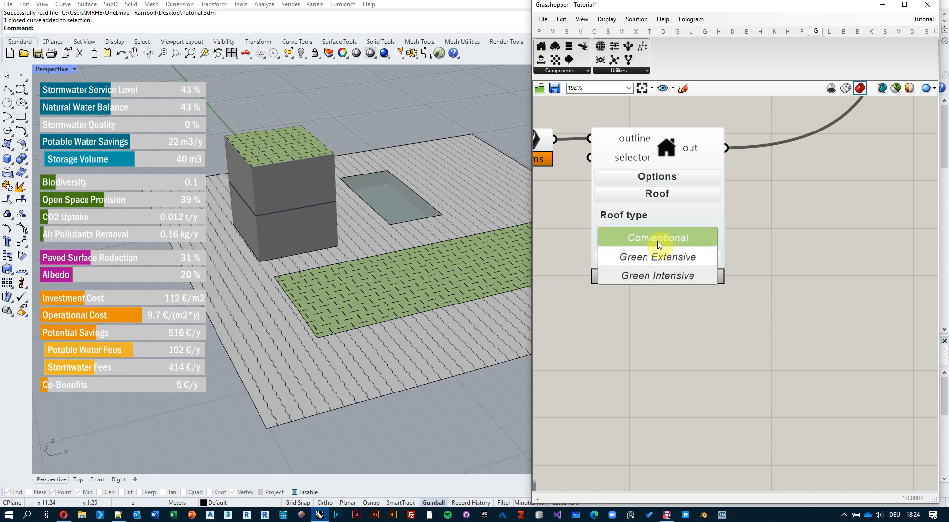
{"action": "left_click", "coordinate": [657, 281]}
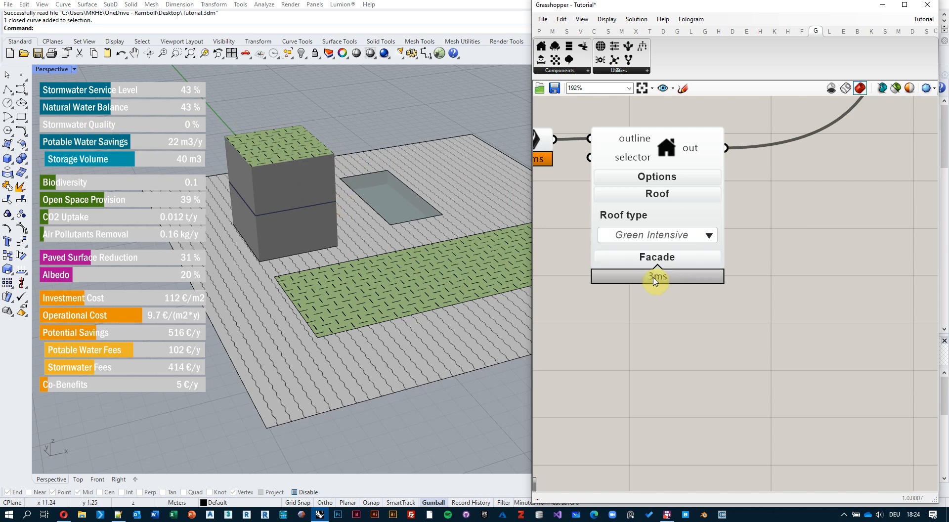
- Switch the building's roof type to Conventional and back to Green Intensive
{"action": "left_click", "coordinate": [657, 239]}
{"action": "left_click", "coordinate": [658, 240]}
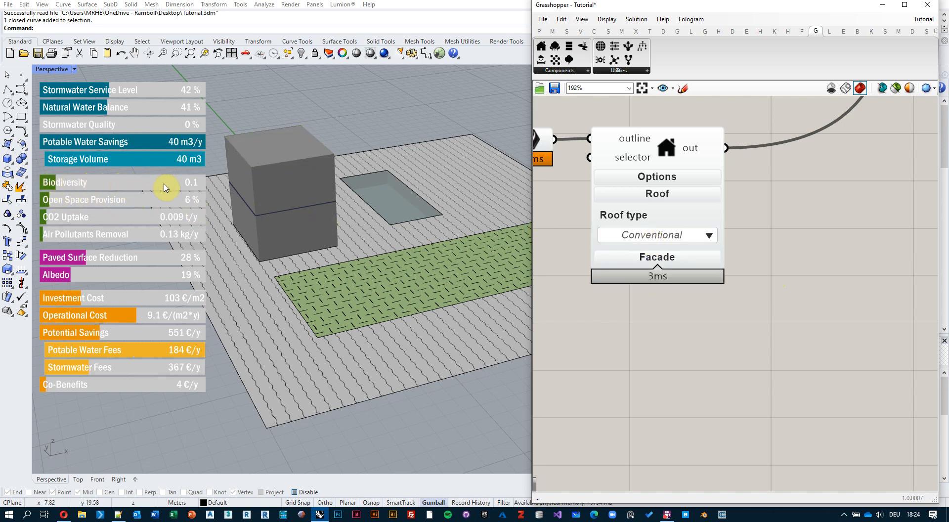
{"action": "left_click", "coordinate": [675, 235]}
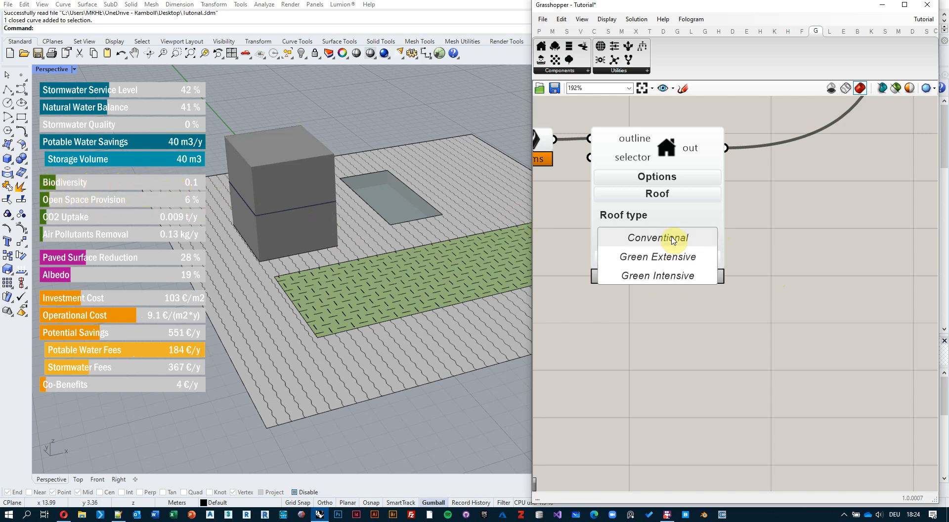
{"action": "left_click", "coordinate": [665, 273]}
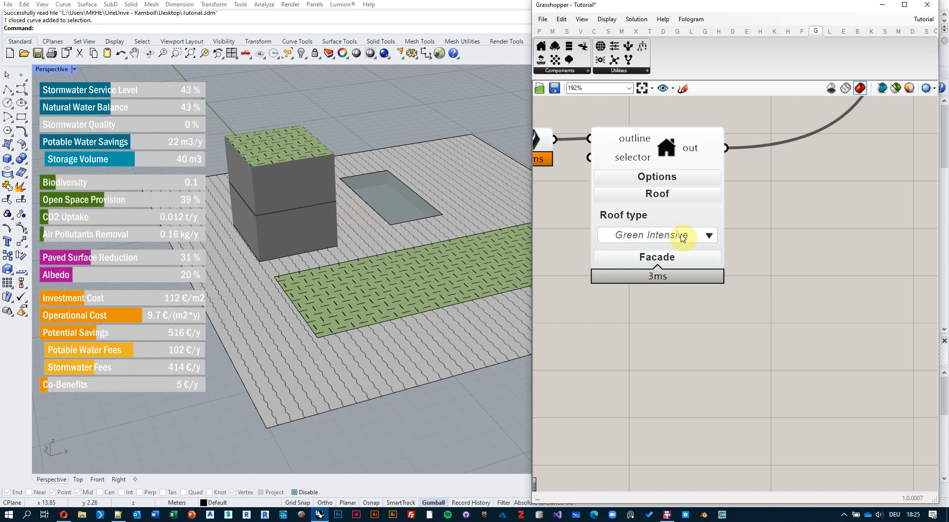
- Expand the Graphics and Modules settings of the dashboard component and enable the Green Factor module
{"action": "scroll", "coordinate": [808, 213], "scroll_direction": "down", "scroll_amount": 6}
{"action": "right_click_drag", "start_coordinate": [809, 213], "coordinate": [647, 247]}
{"action": "scroll", "coordinate": [736, 121], "scroll_direction": "up", "scroll_amount": 5}
{"action": "left_click", "coordinate": [786, 203]}
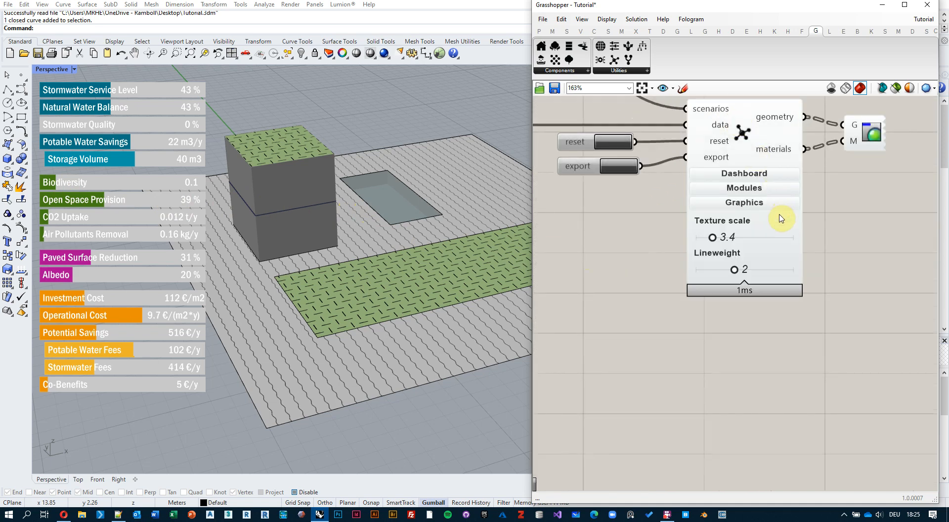
{"action": "left_click", "coordinate": [771, 189]}
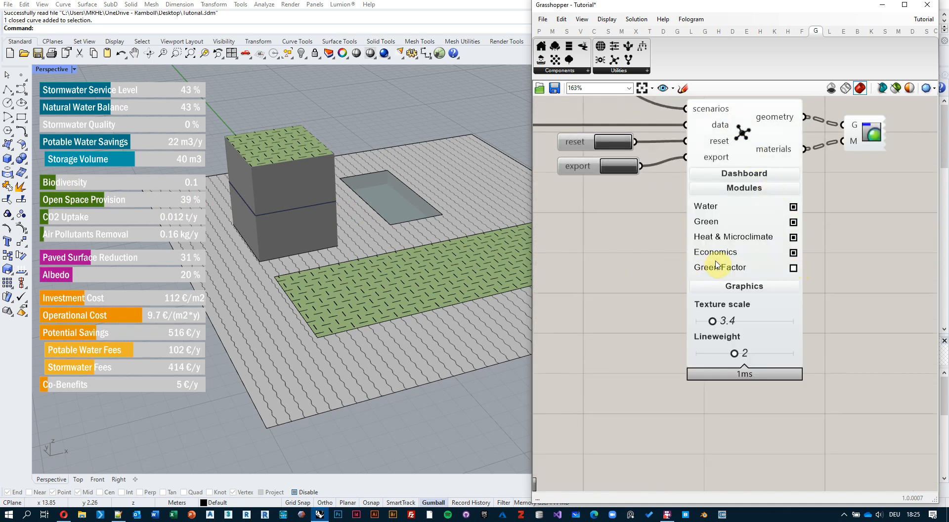
{"action": "left_click", "coordinate": [794, 268]}
- Set the building's roof type to Conventional to check its effect on the Green Factor score
{"action": "scroll", "coordinate": [625, 277], "scroll_direction": "down", "scroll_amount": 5}
{"action": "right_click_drag", "start_coordinate": [574, 284], "coordinate": [759, 278]}
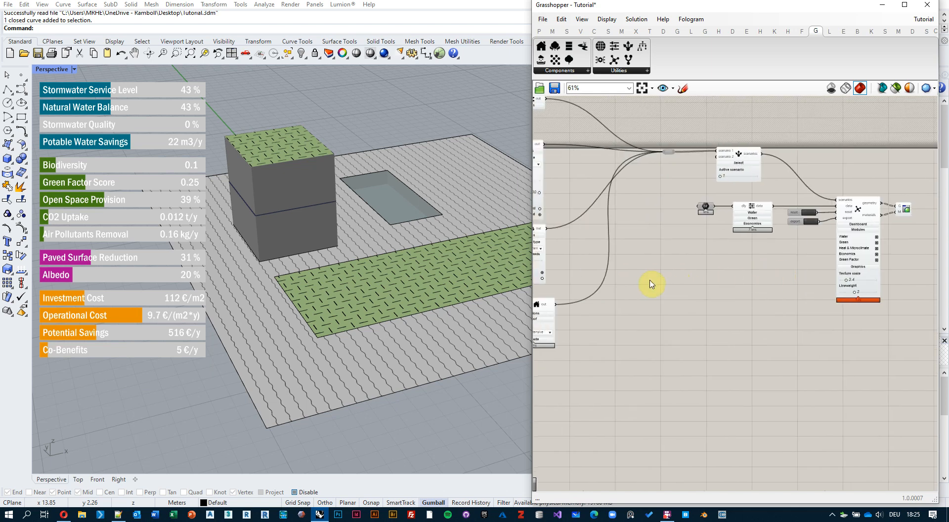
{"action": "right_click_drag", "start_coordinate": [652, 283], "coordinate": [831, 278]}
{"action": "scroll", "coordinate": [720, 300], "scroll_direction": "up", "scroll_amount": 1}
{"action": "scroll", "coordinate": [702, 316], "scroll_direction": "up", "scroll_amount": 6}
{"action": "left_click", "coordinate": [720, 324]}
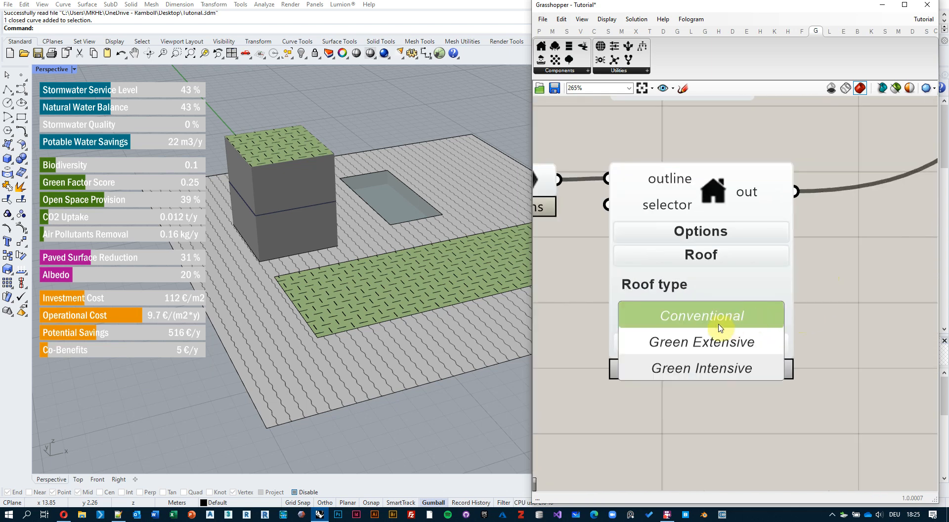
{"action": "left_click", "coordinate": [711, 322]}
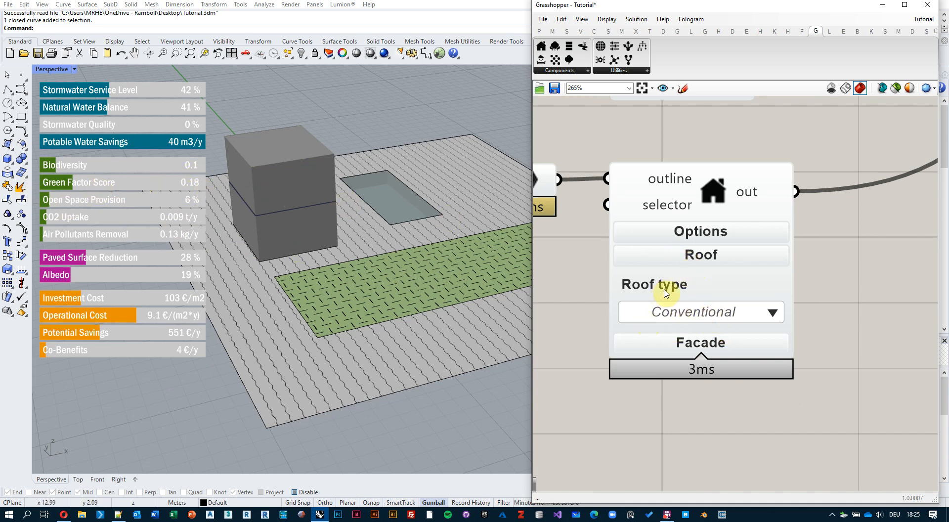
- Try the Green Intensive roof type on the building to compare the Green Factor score
{"action": "right_click_drag", "start_coordinate": [666, 293], "coordinate": [728, 271]}
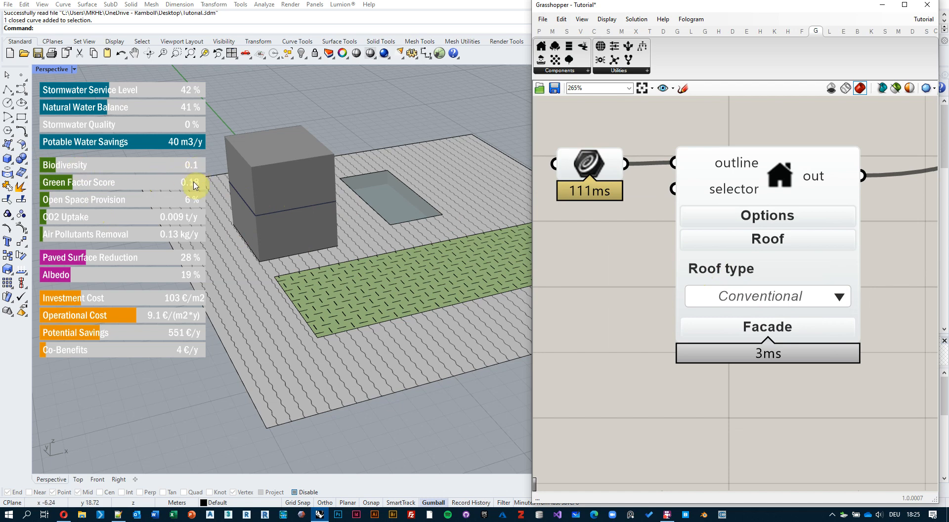
{"action": "left_click", "coordinate": [754, 303]}
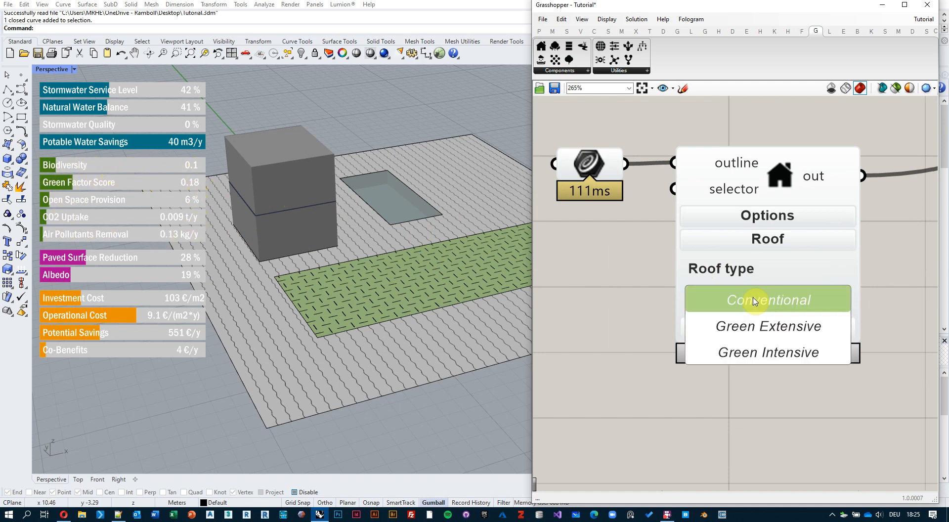
{"action": "left_click", "coordinate": [755, 353]}
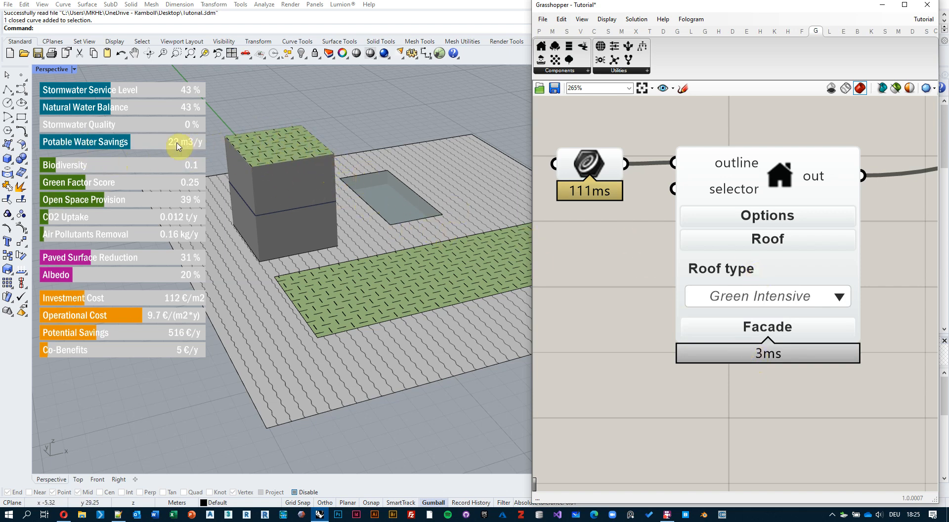
- Expand the Potable Water Savings indicator to show its storage volume and set the building's roof type to Conventional
{"action": "left_click", "coordinate": [147, 146]}
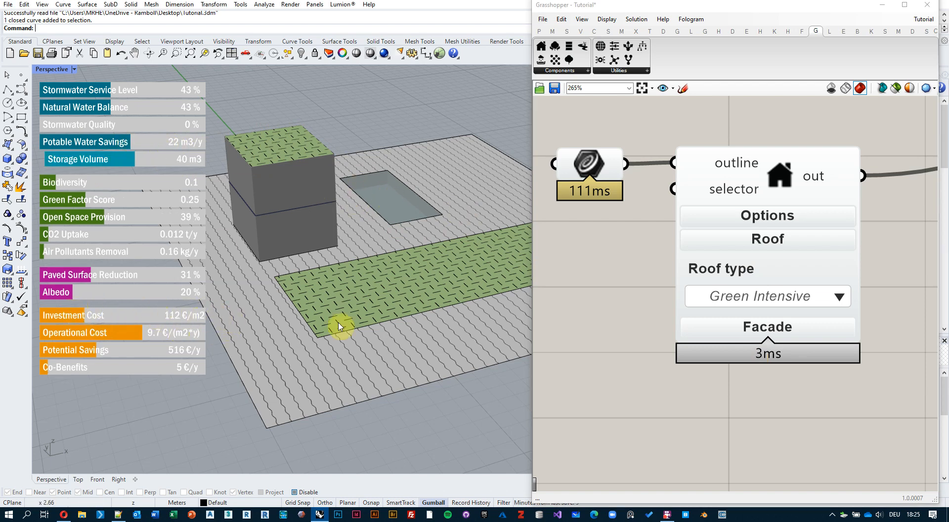
{"action": "left_click", "coordinate": [811, 303]}
{"action": "left_click", "coordinate": [744, 302]}
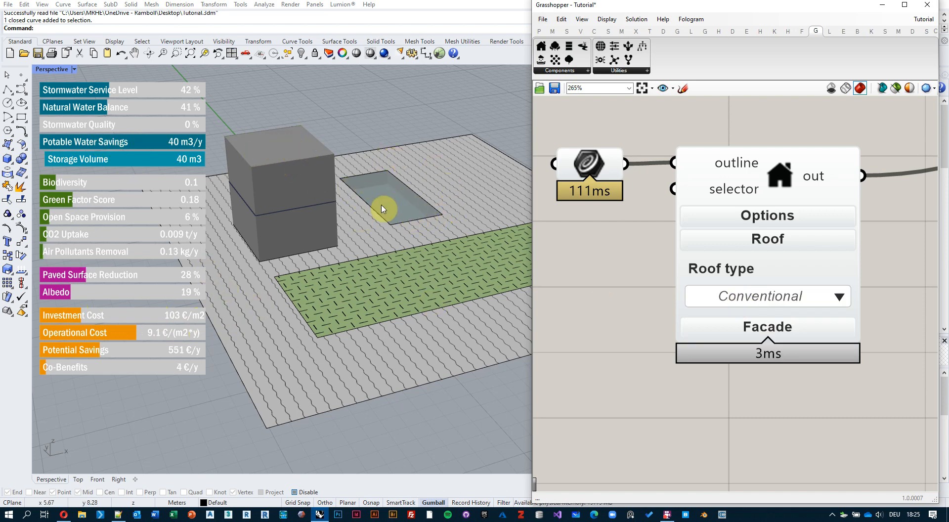
- Disable the Green Factor module in the dashboard component
{"action": "scroll", "coordinate": [673, 280], "scroll_direction": "down", "scroll_amount": 5}
{"action": "right_click_drag", "start_coordinate": [899, 269], "coordinate": [637, 279]}
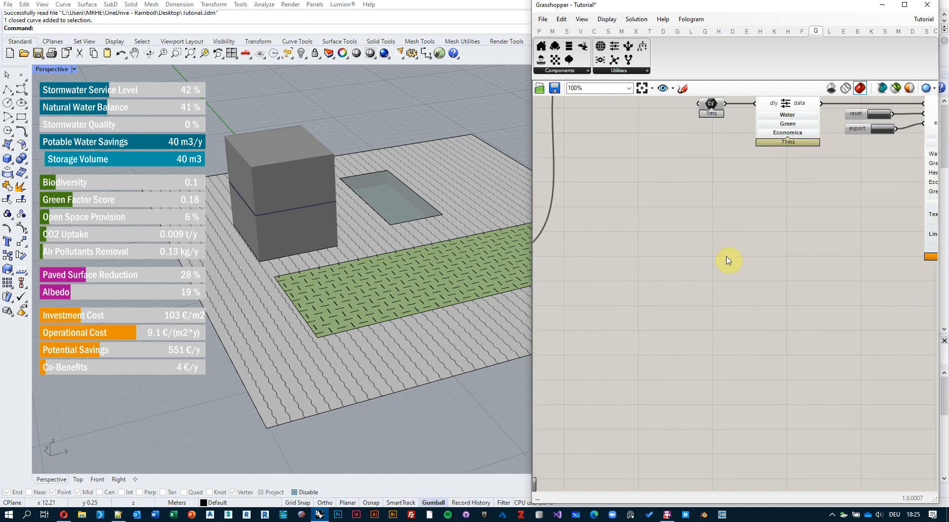
{"action": "right_click_drag", "start_coordinate": [900, 232], "coordinate": [688, 261]}
{"action": "scroll", "coordinate": [776, 263], "scroll_direction": "up", "scroll_amount": 4}
{"action": "left_click", "coordinate": [772, 153]}
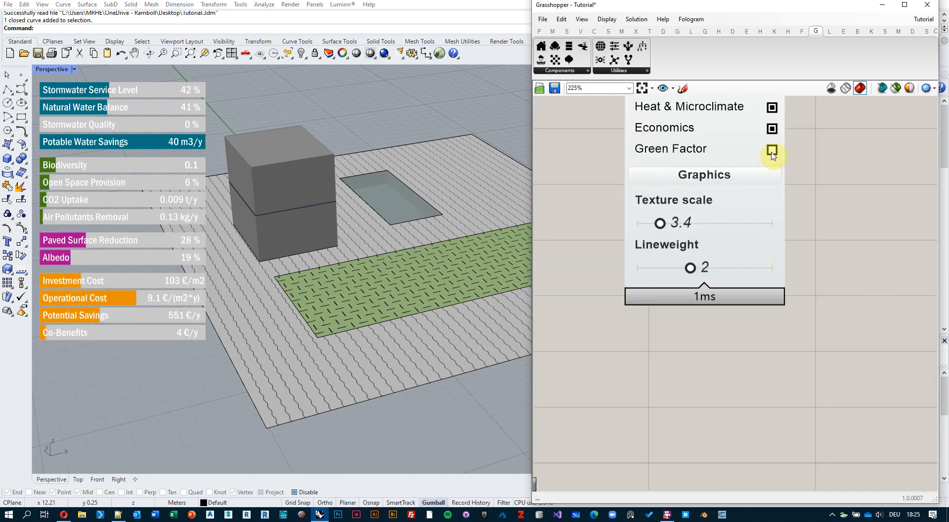
- Expand the Water settings of the data component
{"action": "scroll", "coordinate": [790, 310], "scroll_direction": "down", "scroll_amount": 3}
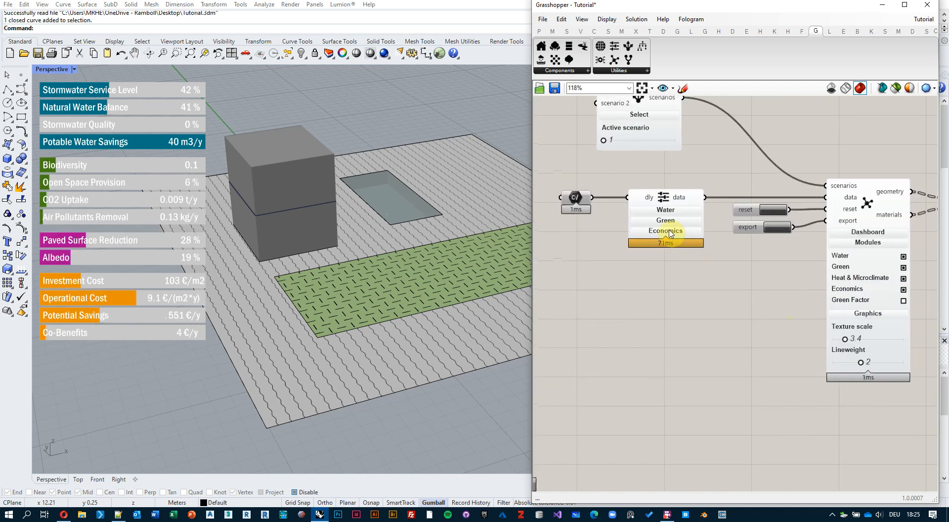
{"action": "left_click", "coordinate": [670, 211]}
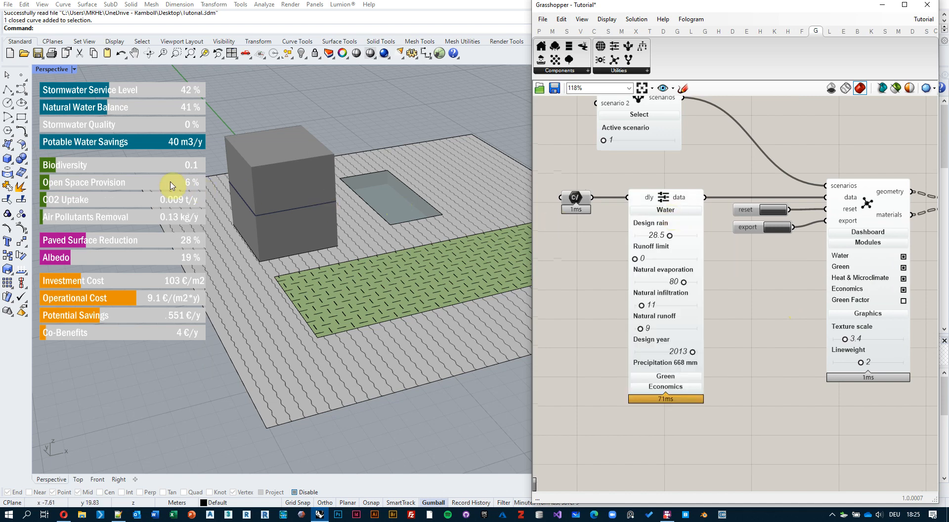
- Expand the Potable Water Savings indicator to show its storage volume and inspect the design year and rainfall file of the data component
{"action": "left_click", "coordinate": [126, 142]}
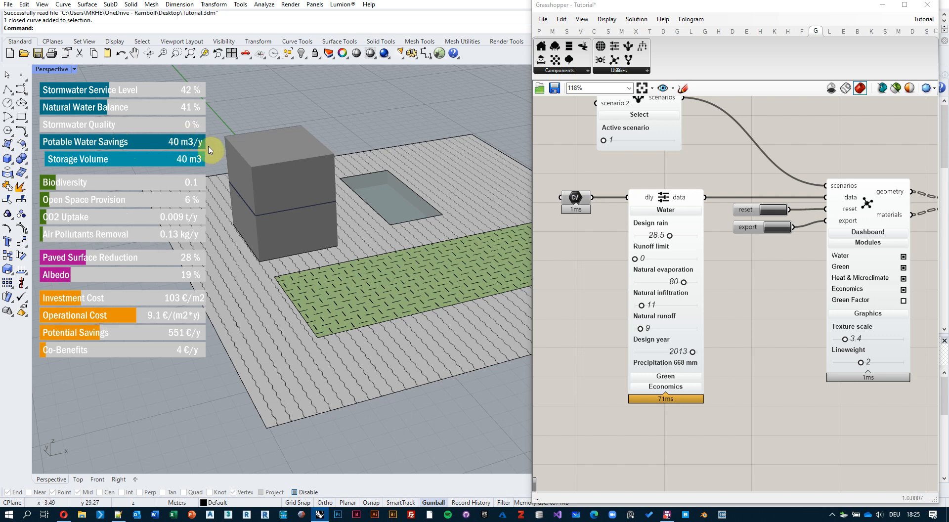
{"action": "scroll", "coordinate": [699, 363], "scroll_direction": "up", "scroll_amount": 3}
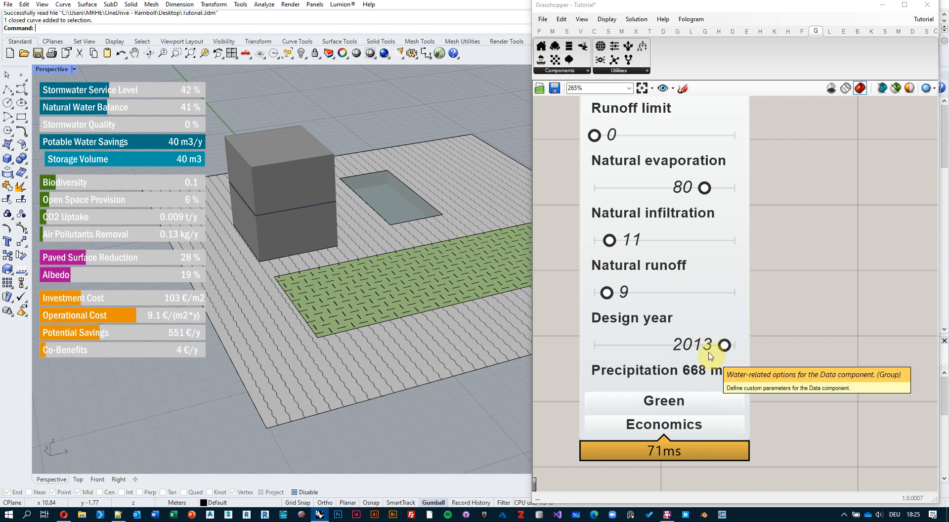
{"action": "scroll", "coordinate": [710, 348], "scroll_direction": "down", "scroll_amount": 2}
{"action": "scroll", "coordinate": [711, 355], "scroll_direction": "down", "scroll_amount": 1}
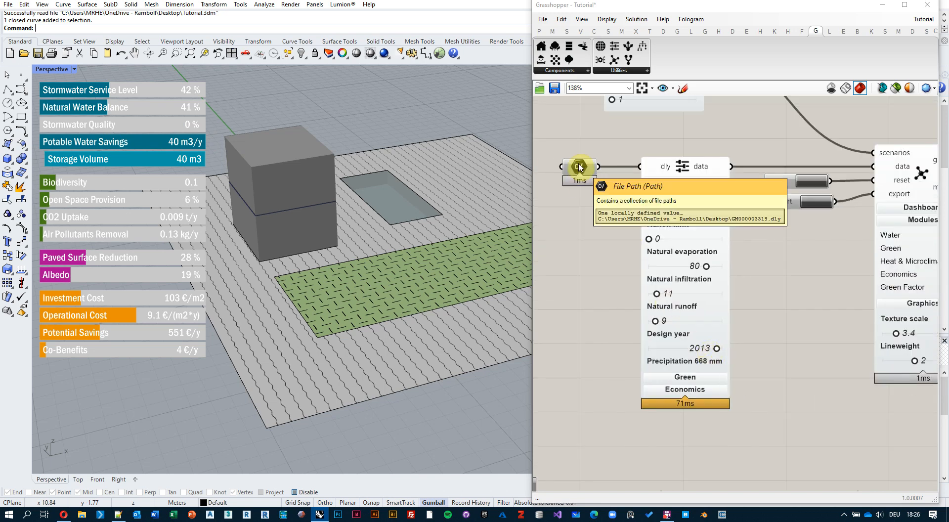
{"action": "scroll", "coordinate": [702, 366], "scroll_direction": "up", "scroll_amount": 3}
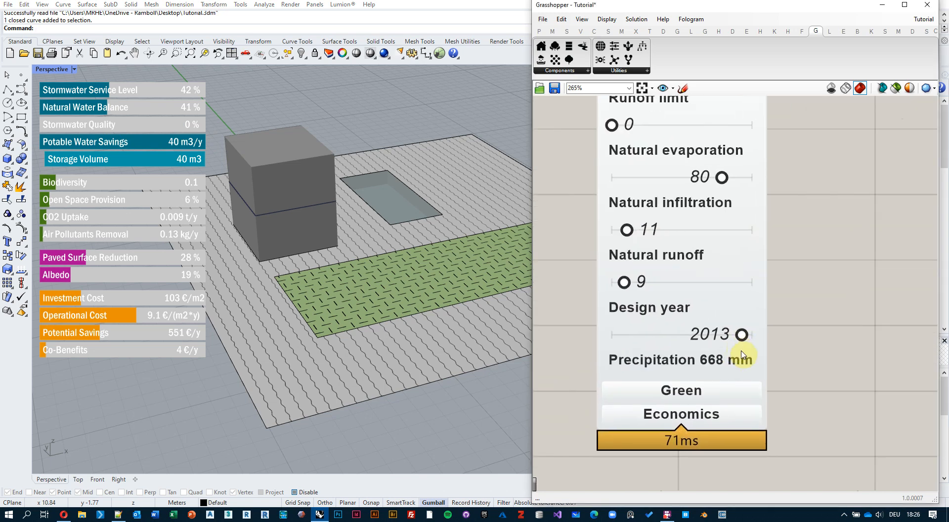
- Try the design years 2006, 2002 and 2017 in the Water settings to compare potable water savings
{"action": "left_click_drag", "start_coordinate": [746, 333], "coordinate": [743, 336]}
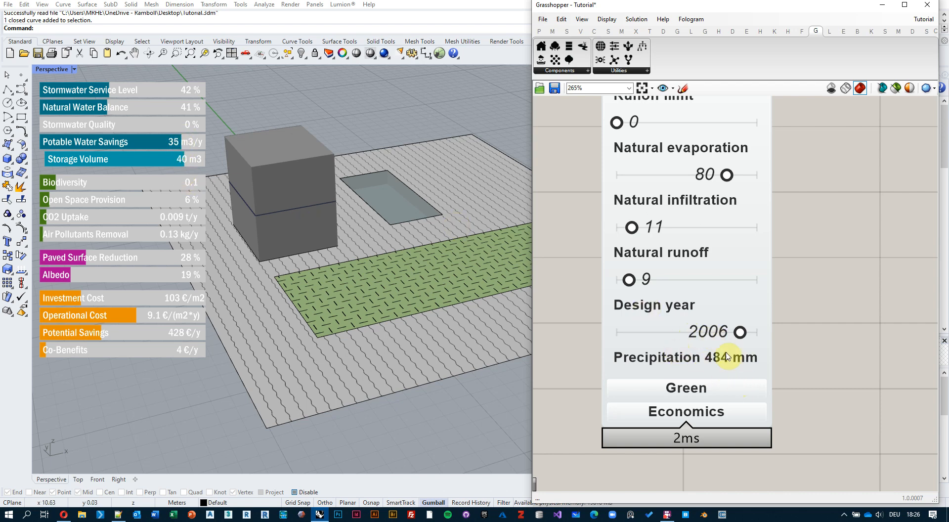
{"action": "mouse_move", "coordinate": [740, 332]}
{"action": "left_mouse_down"}
{"action": "mouse_move", "coordinate": [752, 333]}
{"action": "mouse_move", "coordinate": [737, 333]}
{"action": "left_mouse_up"}
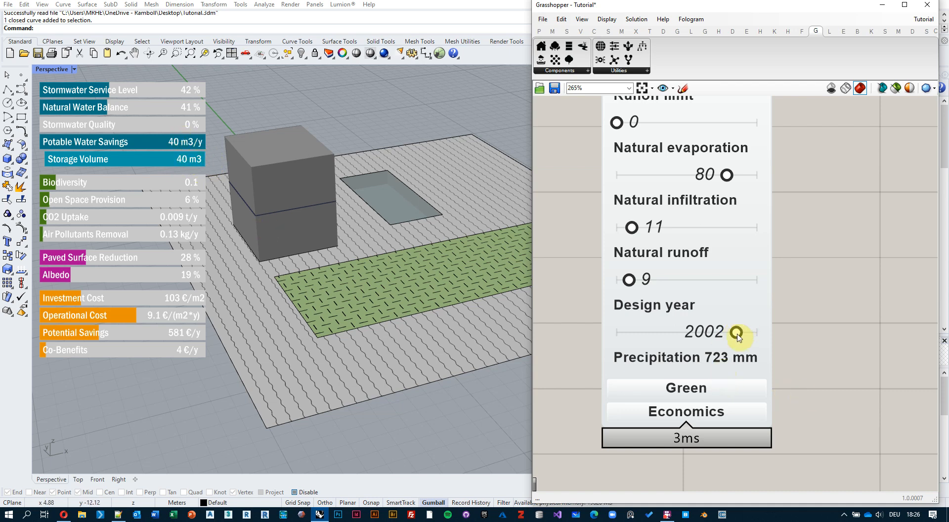
{"action": "mouse_move", "coordinate": [738, 338]}
{"action": "left_mouse_down"}
{"action": "mouse_move", "coordinate": [747, 338]}
{"action": "mouse_move", "coordinate": [726, 339]}
{"action": "mouse_move", "coordinate": [753, 337]}
{"action": "left_mouse_up"}
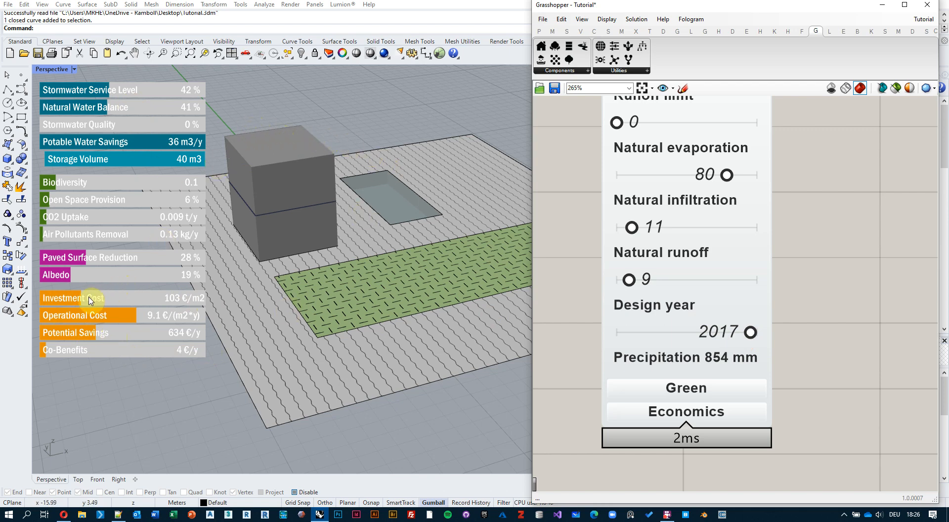
- Expand the Potential Savings indicator to show its fee breakdown and expand the Economics settings of the data component
{"action": "left_click", "coordinate": [89, 335]}
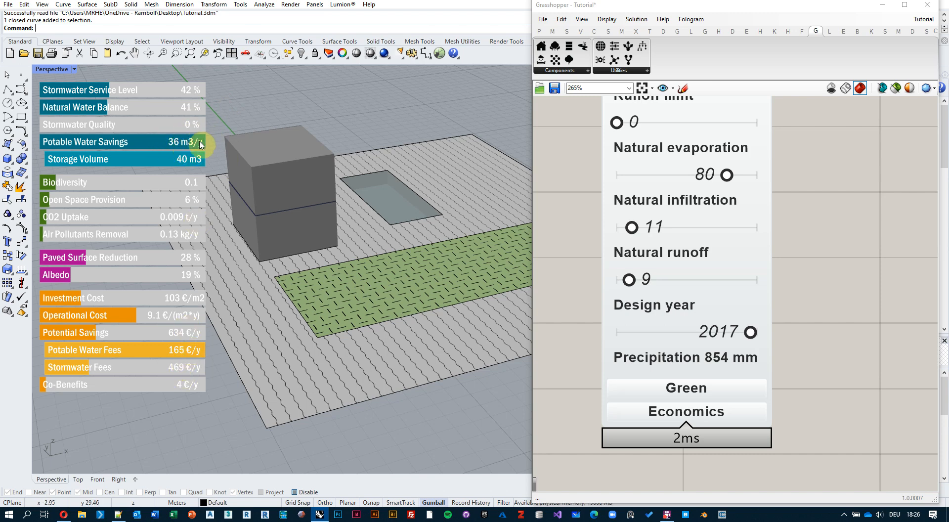
{"action": "scroll", "coordinate": [801, 239], "scroll_direction": "down", "scroll_amount": 3}
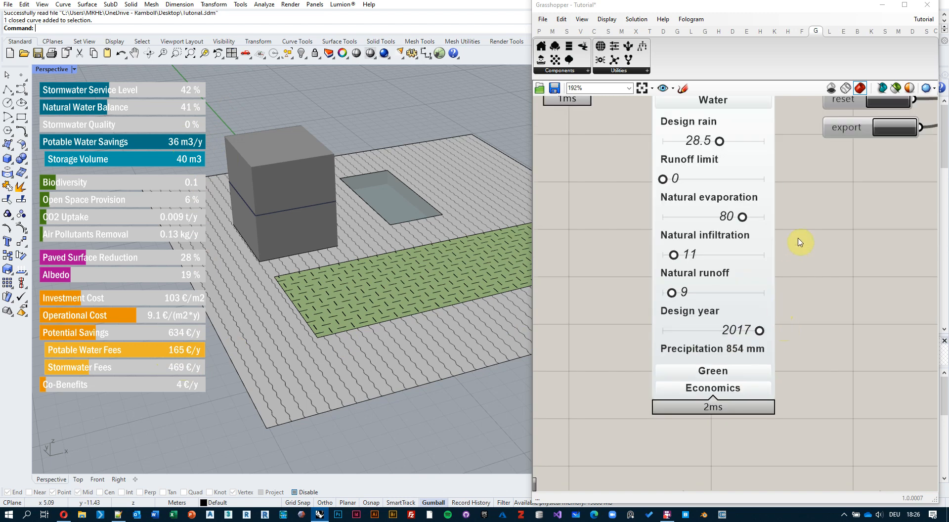
{"action": "left_click", "coordinate": [775, 366]}
{"action": "scroll", "coordinate": [547, 318], "scroll_direction": "down", "scroll_amount": 4}
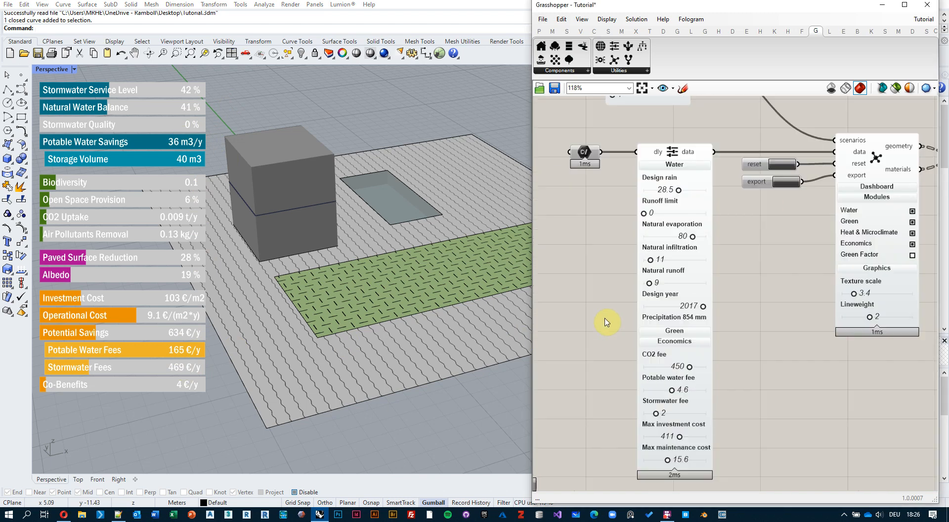
- Try a potable water fee of 9.1 in the Economics settings, and finally set it to 5.5
{"action": "scroll", "coordinate": [618, 379], "scroll_direction": "up", "scroll_amount": 5}
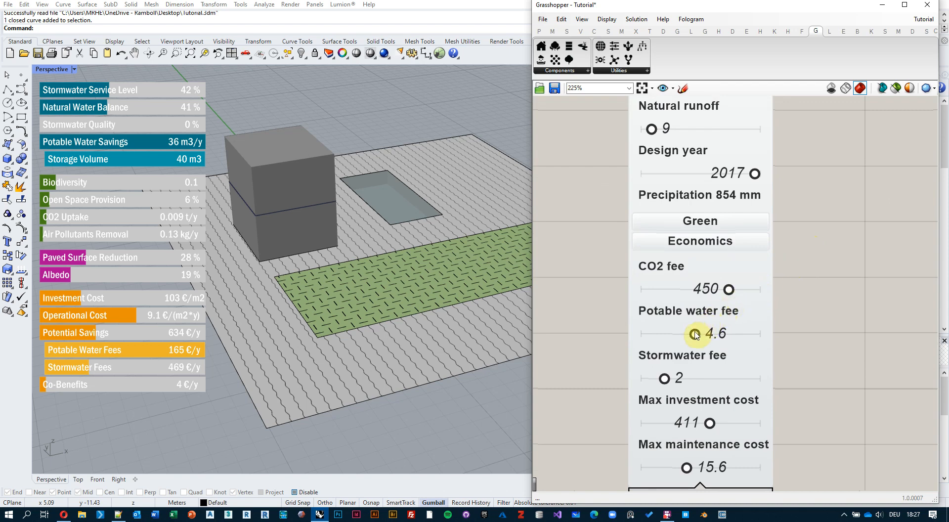
{"action": "mouse_move", "coordinate": [695, 336]}
{"action": "left_click_drag", "start_coordinate": [695, 336], "coordinate": [748, 334]}
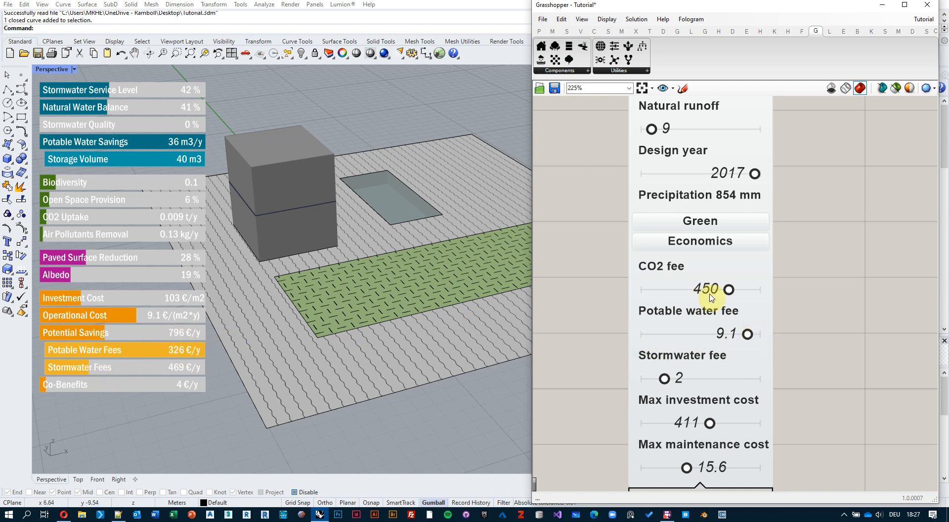
{"action": "left_click_drag", "start_coordinate": [747, 335], "coordinate": [591, 333]}
- Review the component graph up to the scenario selector and expand the Dashboard settings of the dashboard component
{"action": "scroll", "coordinate": [568, 310], "scroll_direction": "down", "scroll_amount": 8}
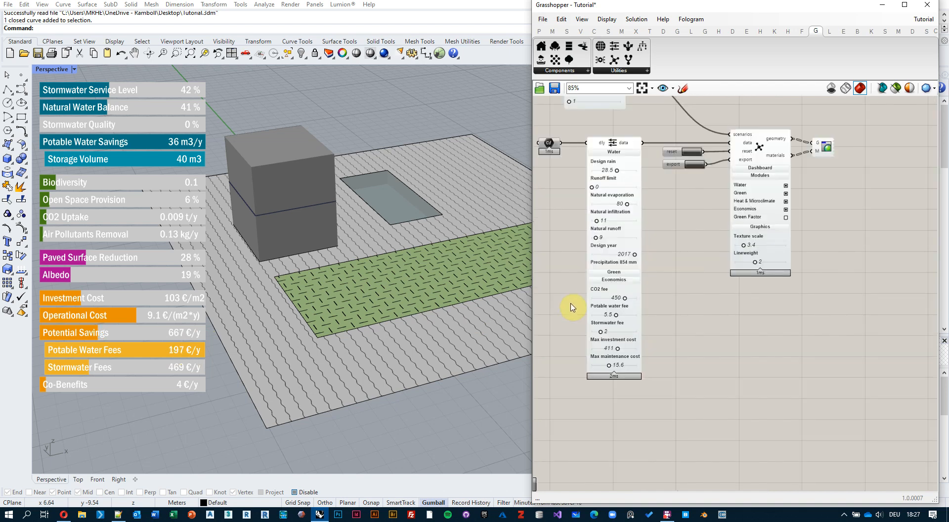
{"action": "right_click_drag", "start_coordinate": [608, 276], "coordinate": [824, 271]}
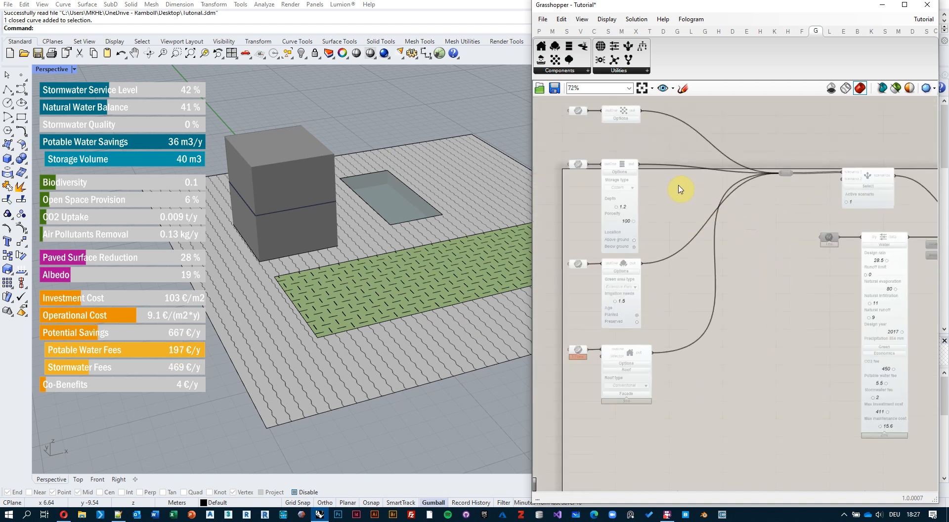
{"action": "scroll", "coordinate": [679, 188], "scroll_direction": "up", "scroll_amount": 3}
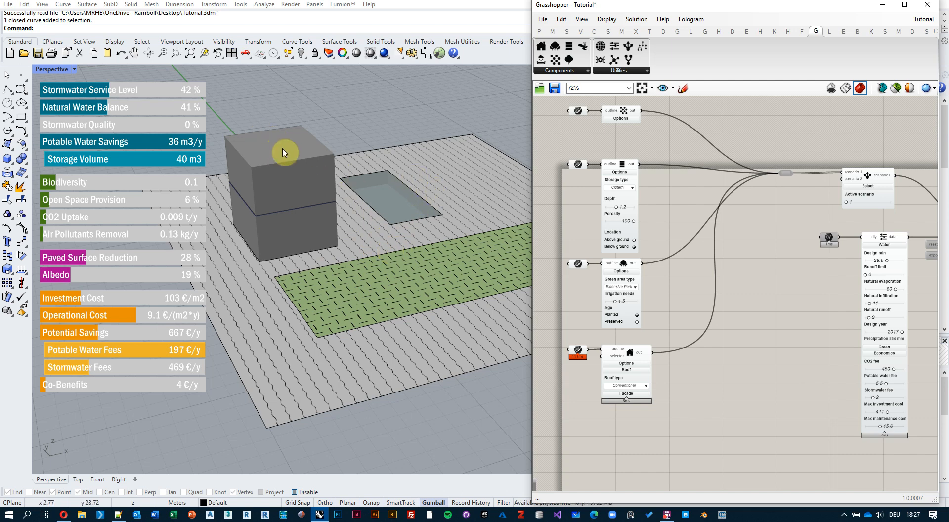
{"action": "scroll", "coordinate": [830, 182], "scroll_direction": "up", "scroll_amount": 4}
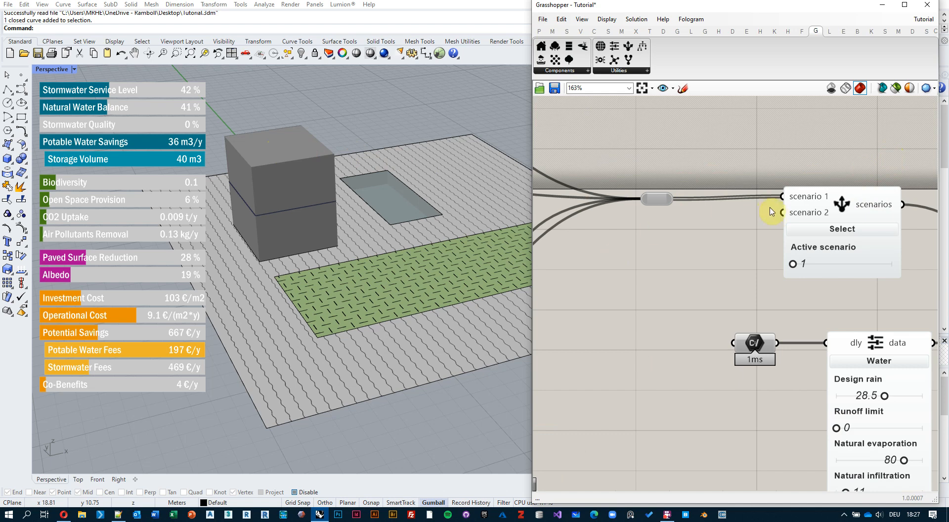
{"action": "scroll", "coordinate": [641, 241], "scroll_direction": "down", "scroll_amount": 1}
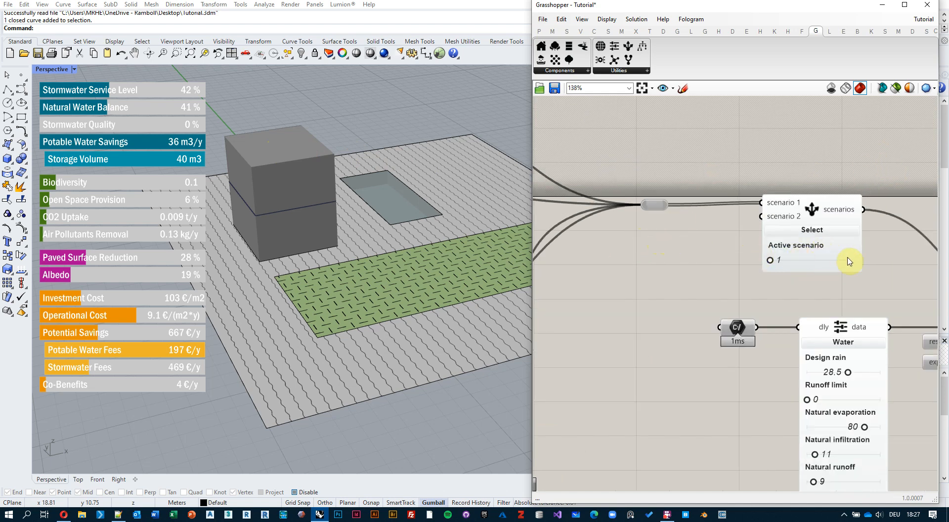
{"action": "scroll", "coordinate": [679, 246], "scroll_direction": "down", "scroll_amount": 2}
{"action": "right_click_drag", "start_coordinate": [684, 299], "coordinate": [590, 239]}
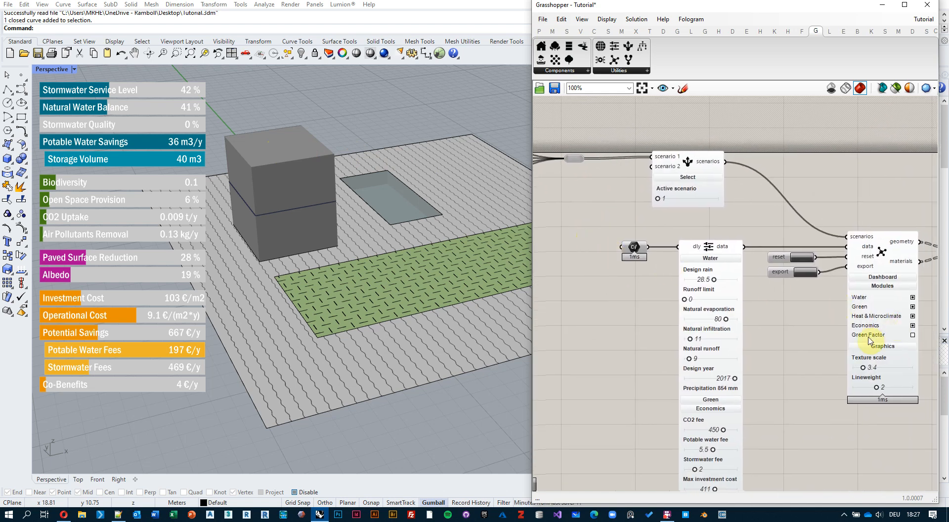
{"action": "left_click", "coordinate": [887, 277]}
{"action": "scroll", "coordinate": [874, 333], "scroll_direction": "up", "scroll_amount": 3}
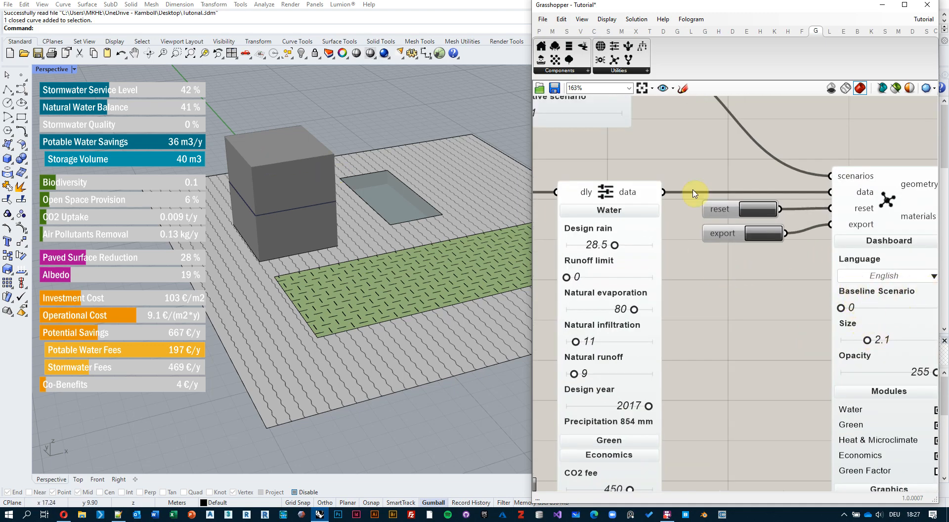
- Expand the building component's general options and select Yes for Stormwater Collection
{"action": "scroll", "coordinate": [687, 188], "scroll_direction": "down", "scroll_amount": 6}
{"action": "right_click_drag", "start_coordinate": [669, 178], "coordinate": [833, 198]}
{"action": "right_click_drag", "start_coordinate": [666, 206], "coordinate": [722, 230]}
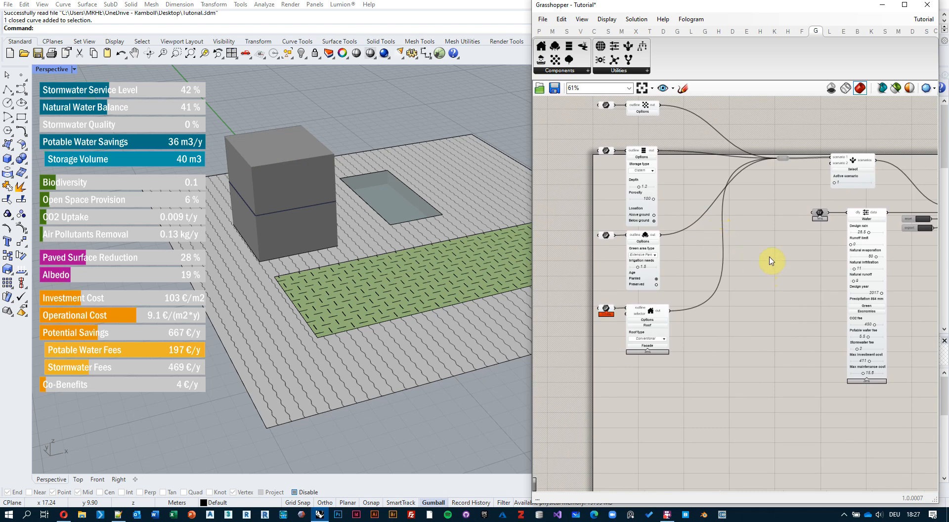
{"action": "right_click_drag", "start_coordinate": [770, 261], "coordinate": [784, 305]}
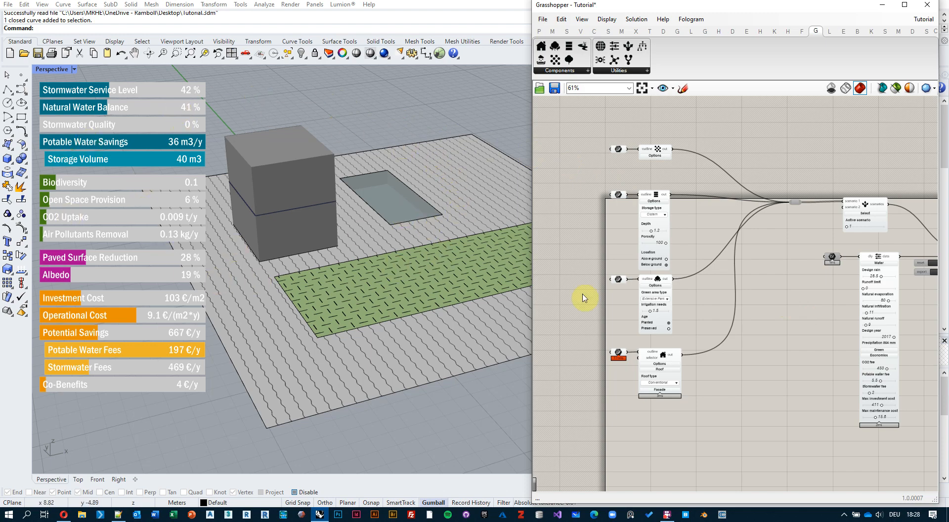
{"action": "scroll", "coordinate": [655, 163], "scroll_direction": "up", "scroll_amount": 4}
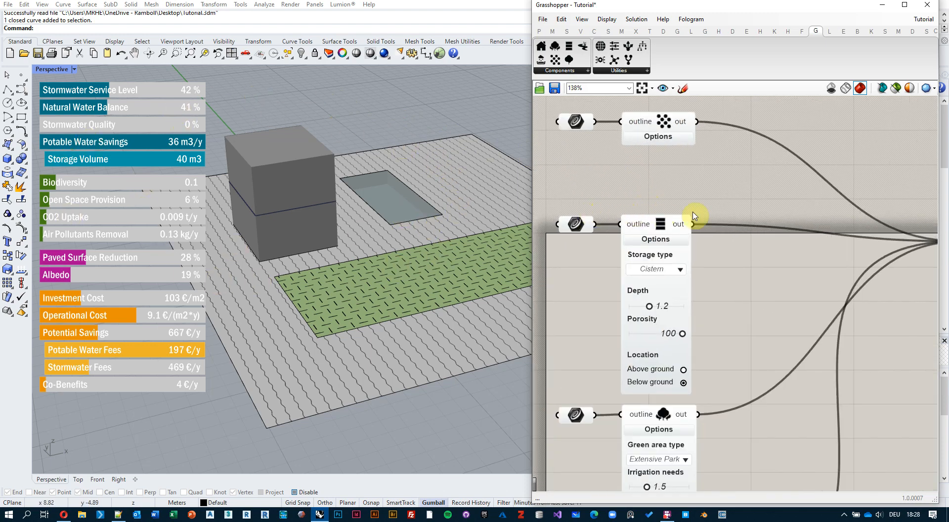
{"action": "scroll", "coordinate": [645, 223], "scroll_direction": "down", "scroll_amount": 3}
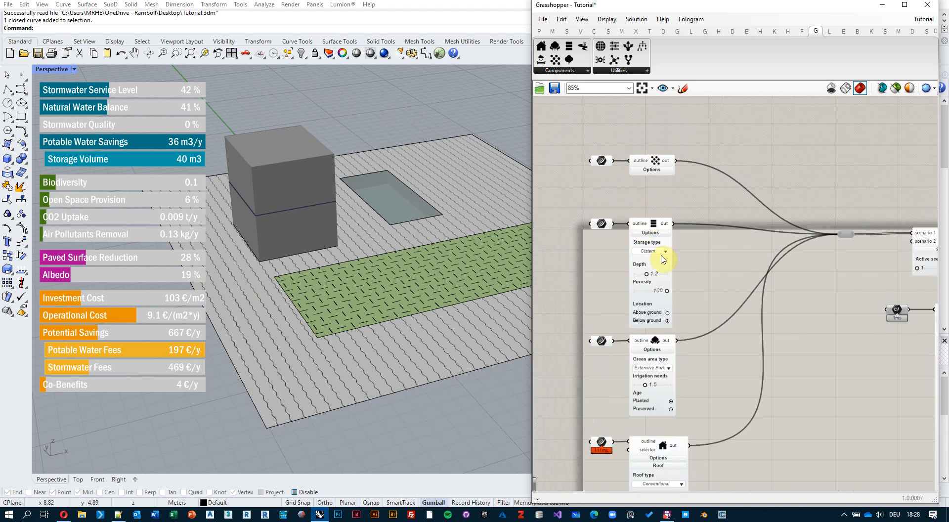
{"action": "right_click_drag", "start_coordinate": [699, 317], "coordinate": [723, 174]}
{"action": "scroll", "coordinate": [676, 299], "scroll_direction": "up", "scroll_amount": 5}
{"action": "left_click", "coordinate": [694, 335]}
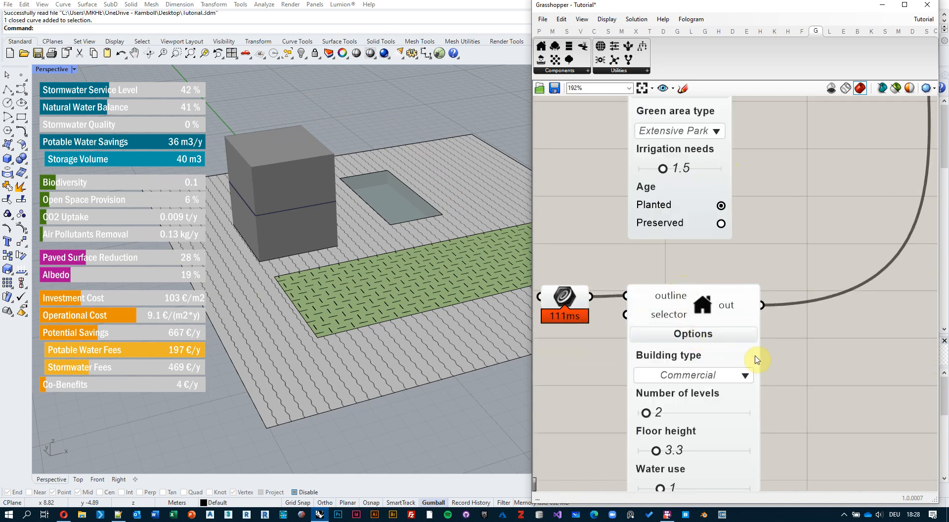
{"action": "right_click_drag", "start_coordinate": [776, 357], "coordinate": [782, 230]}
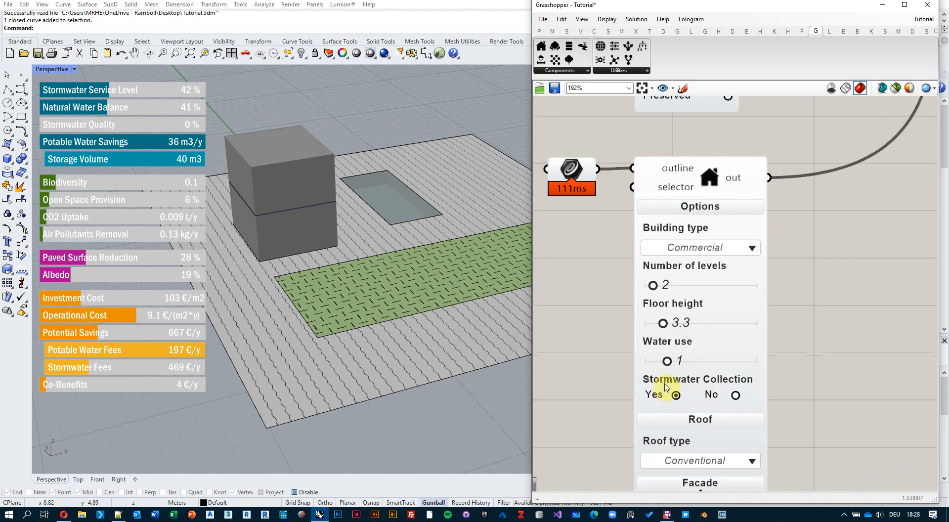
{"action": "left_click", "coordinate": [677, 395]}
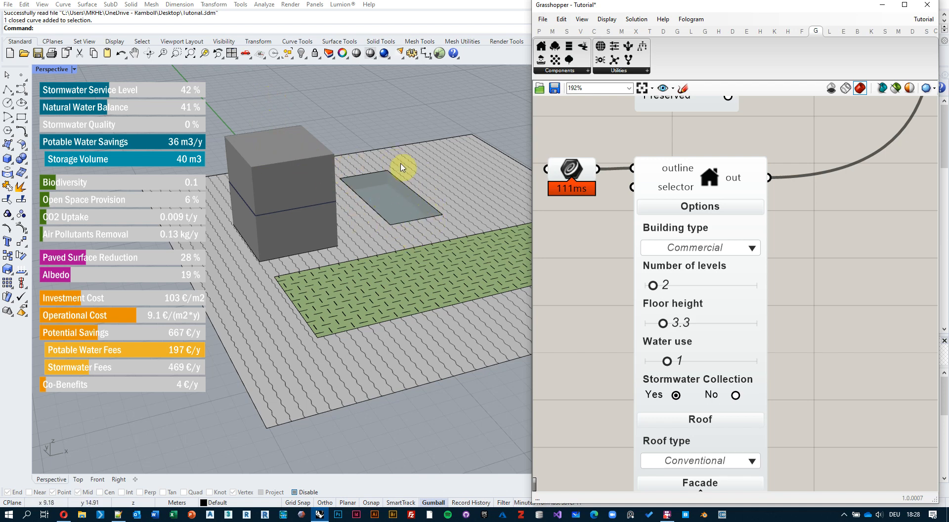
- Try the design years 1876 and 2018 in the data component's Water settings to compare potable water savings
{"action": "scroll", "coordinate": [738, 196], "scroll_direction": "down", "scroll_amount": 3}
{"action": "right_click_drag", "start_coordinate": [801, 187], "coordinate": [780, 312]}
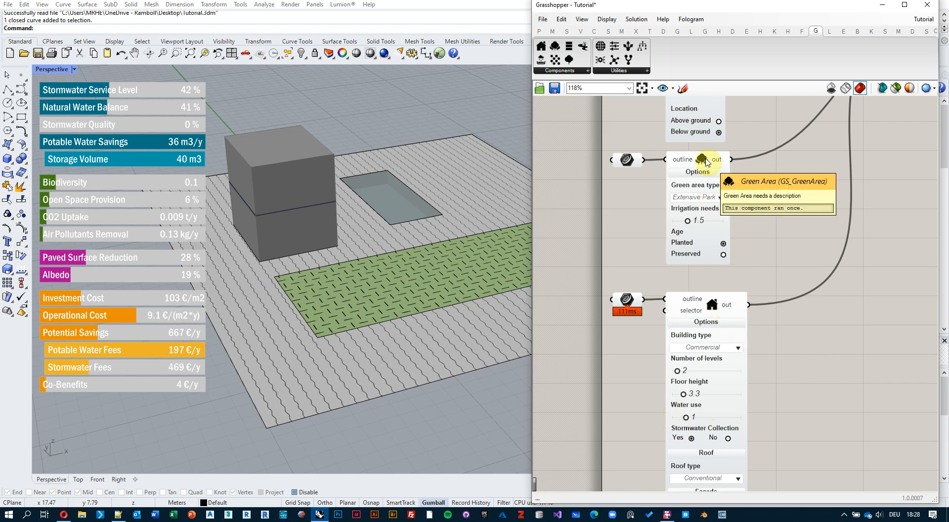
{"action": "scroll", "coordinate": [687, 221], "scroll_direction": "down", "scroll_amount": 2}
{"action": "right_click_drag", "start_coordinate": [860, 222], "coordinate": [683, 228]}
{"action": "scroll", "coordinate": [683, 229], "scroll_direction": "down", "scroll_amount": 3}
{"action": "scroll", "coordinate": [688, 177], "scroll_direction": "up", "scroll_amount": 6}
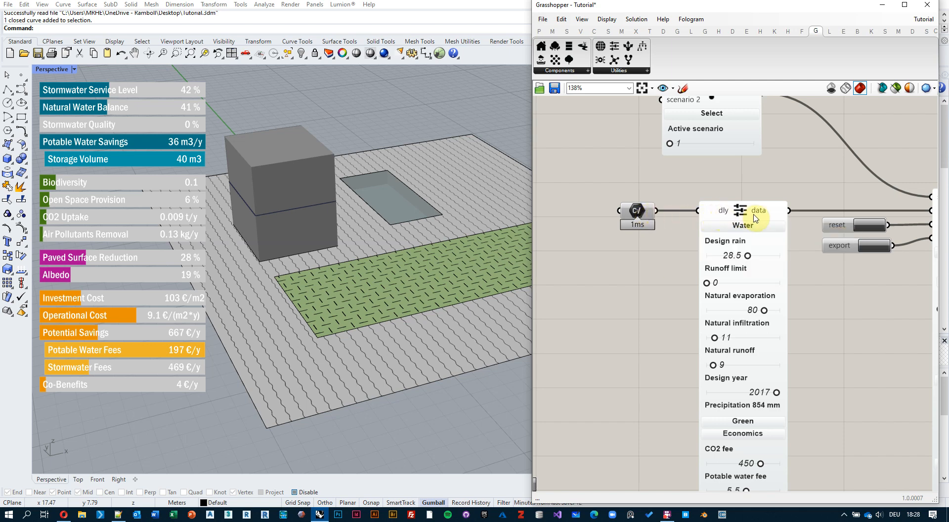
{"action": "scroll", "coordinate": [720, 189], "scroll_direction": "down", "scroll_amount": 2}
{"action": "right_click_drag", "start_coordinate": [664, 267], "coordinate": [642, 214]}
{"action": "scroll", "coordinate": [683, 255], "scroll_direction": "up", "scroll_amount": 1}
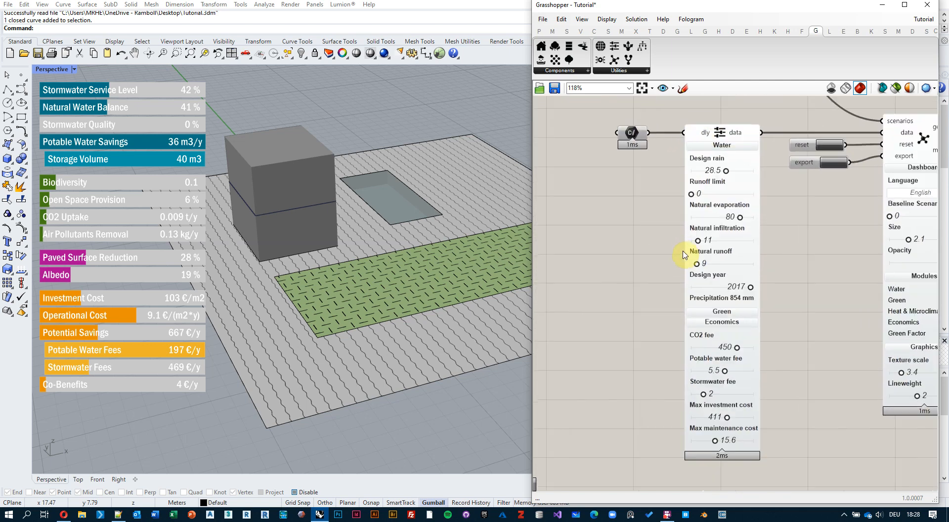
{"action": "left_click_drag", "start_coordinate": [751, 287], "coordinate": [691, 291]}
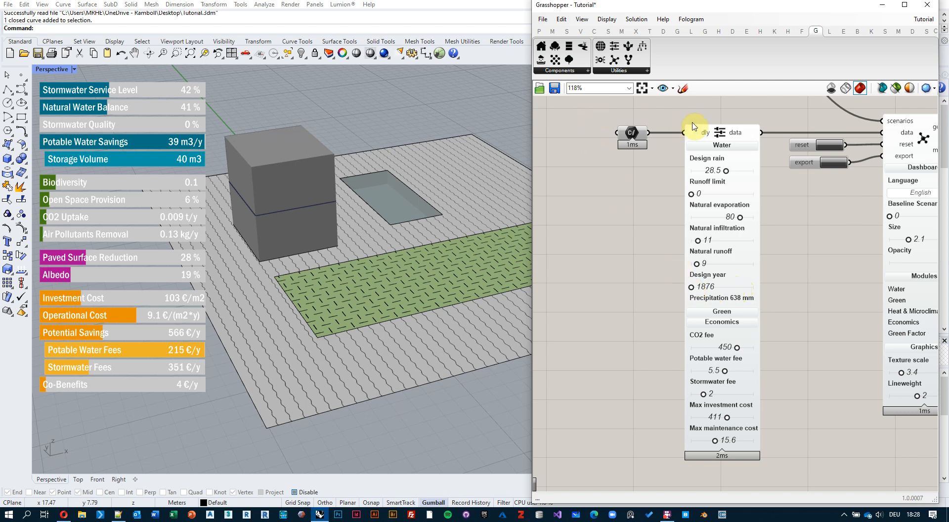
{"action": "mouse_move", "coordinate": [692, 291]}
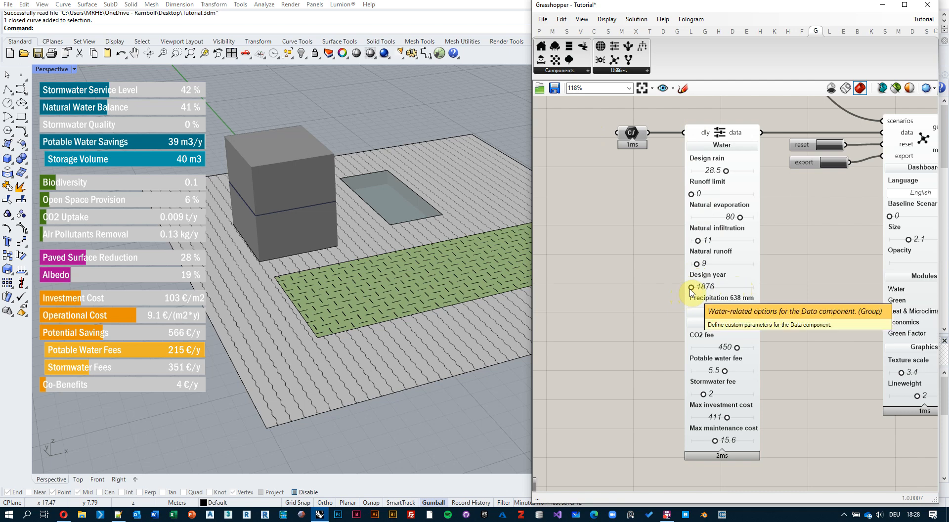
{"action": "left_click_drag", "start_coordinate": [692, 288], "coordinate": [752, 290]}
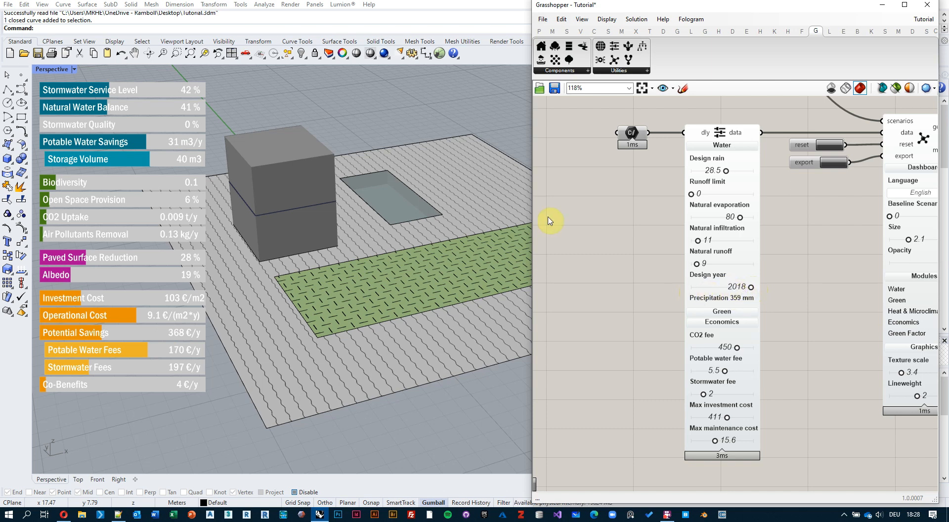
- Set the design year in the data component's Water settings to 2012
{"action": "scroll", "coordinate": [836, 287], "scroll_direction": "up", "scroll_amount": 3}
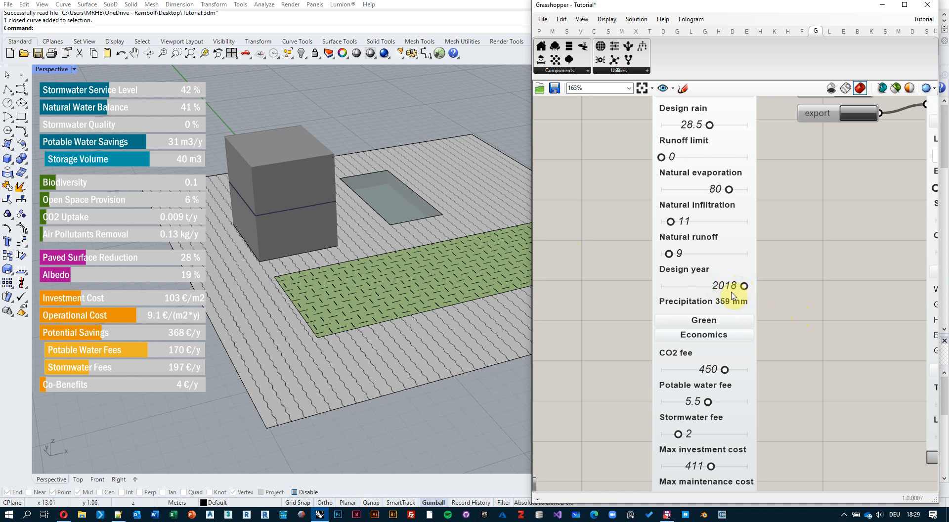
{"action": "mouse_move", "coordinate": [737, 291]}
{"action": "left_click_drag", "start_coordinate": [744, 286], "coordinate": [742, 289]}
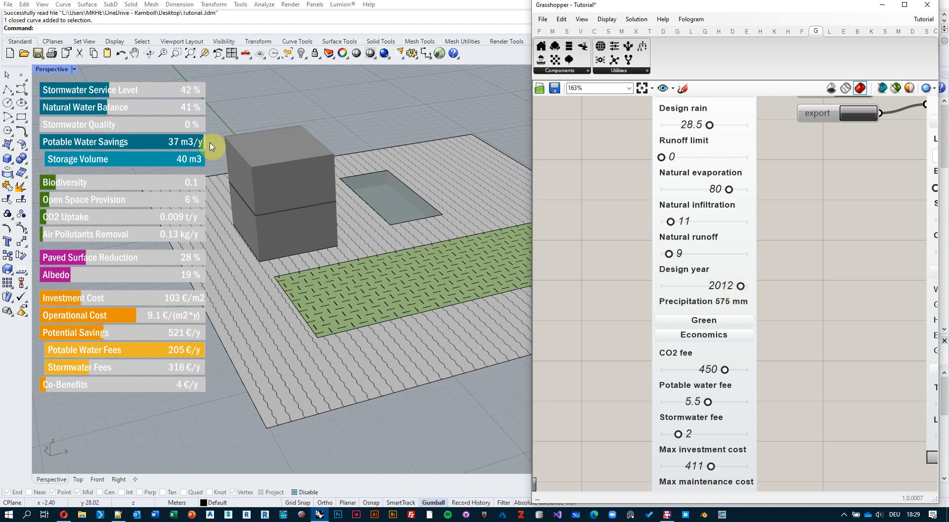